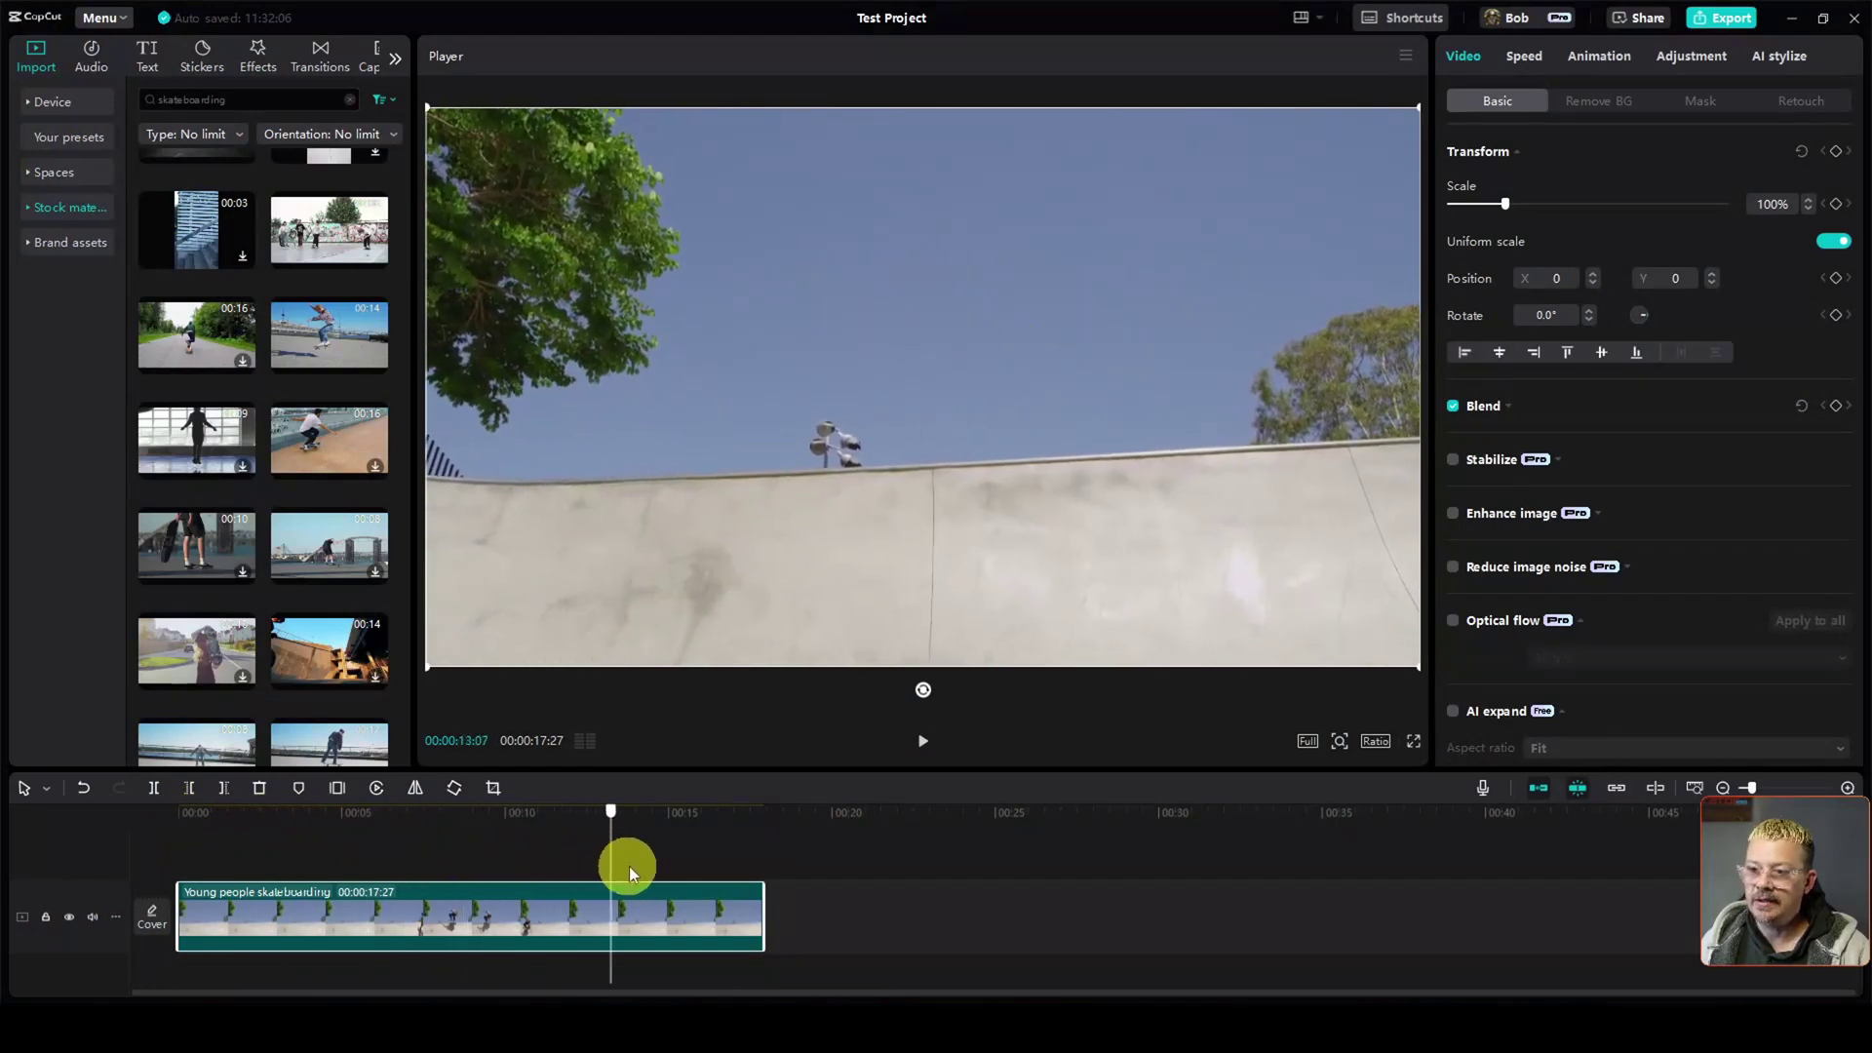
# Step: Play the 17-second 'Young people skateboarding' clip from the very start
pyautogui.press('Home')
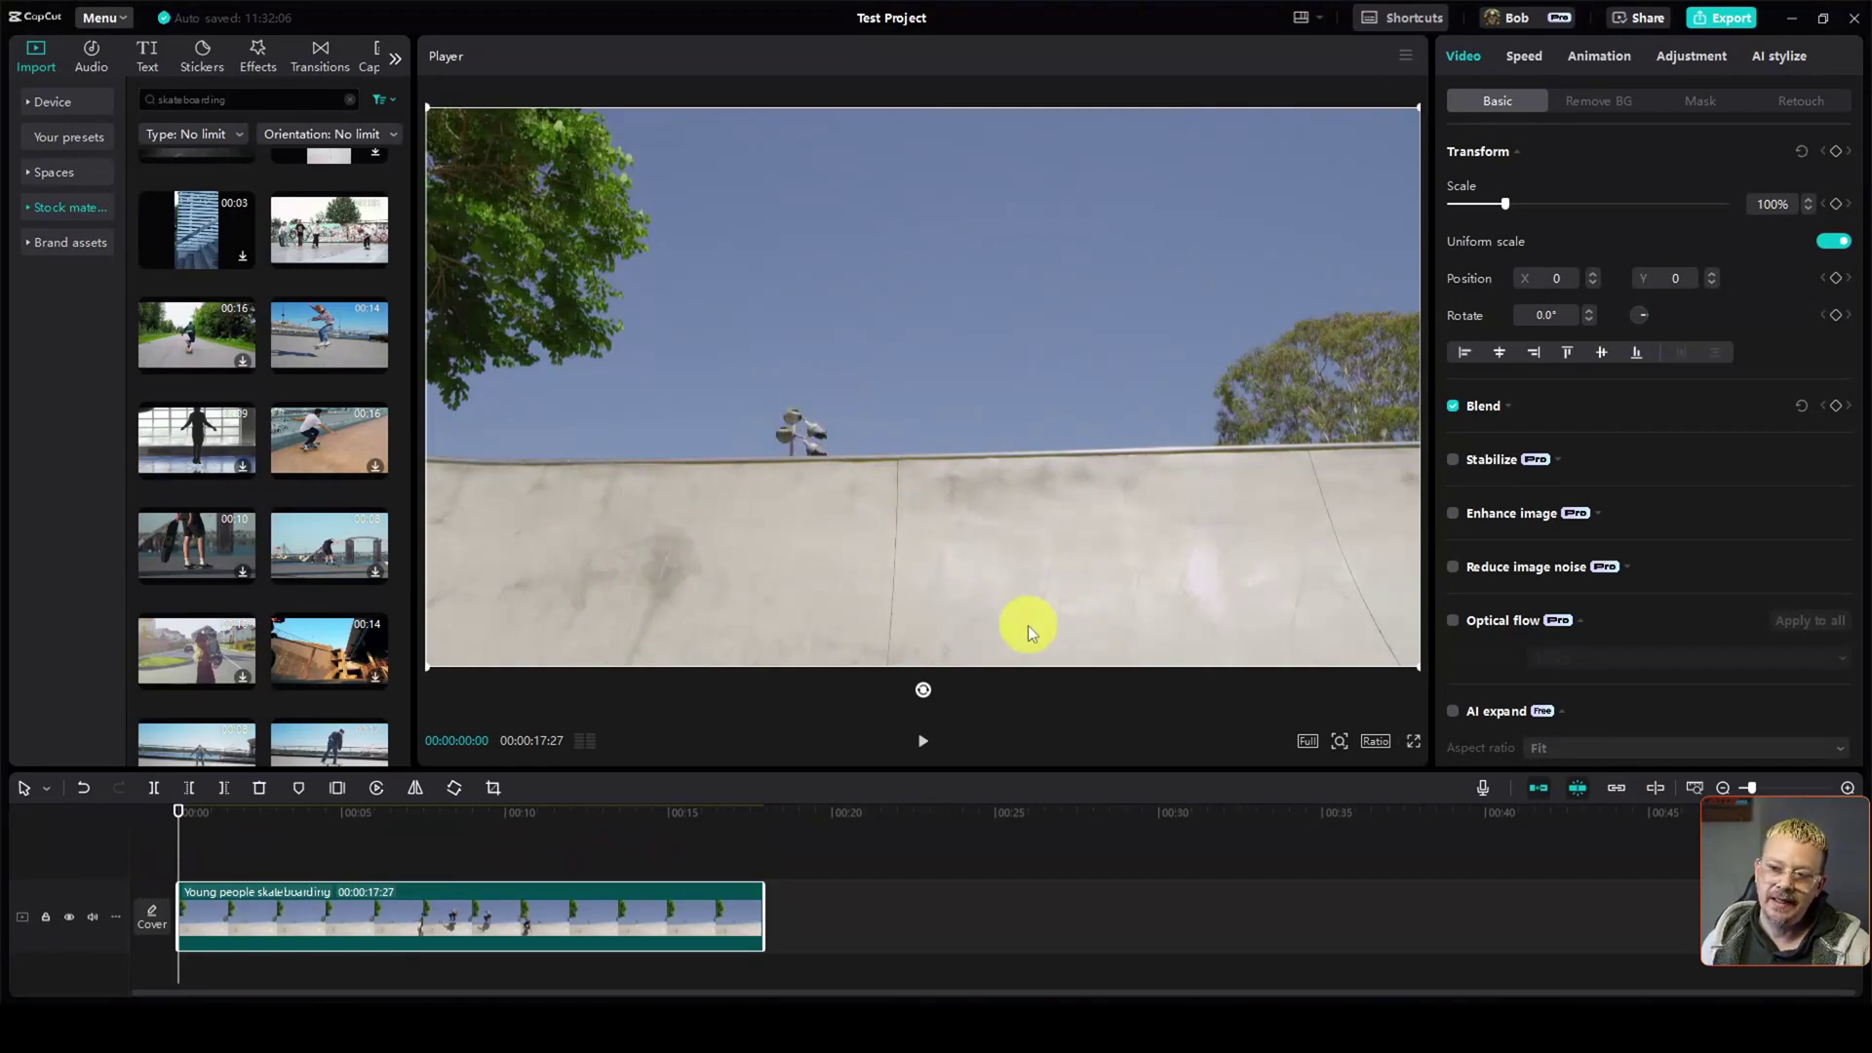
pyautogui.click(923, 741)
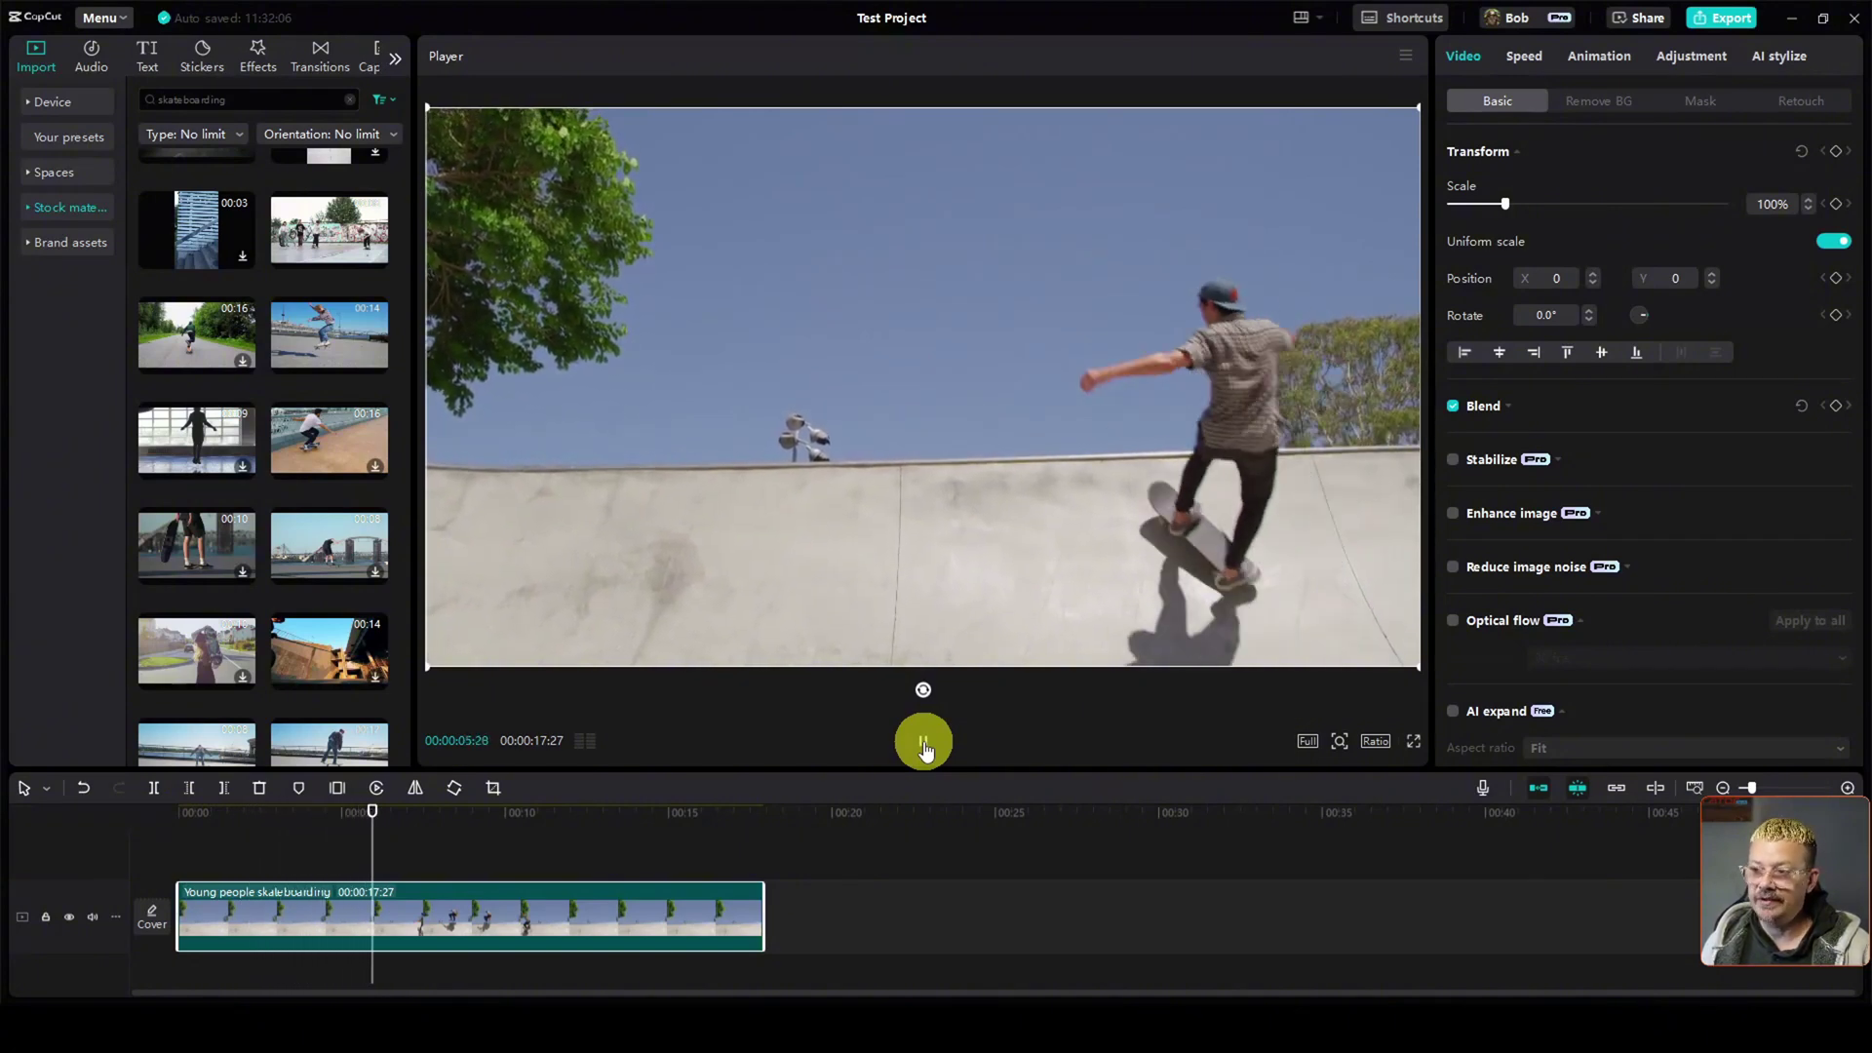
# Step: Cut away everything before 00:00:04:27 in the skateboarding clip
pyautogui.click(925, 747)
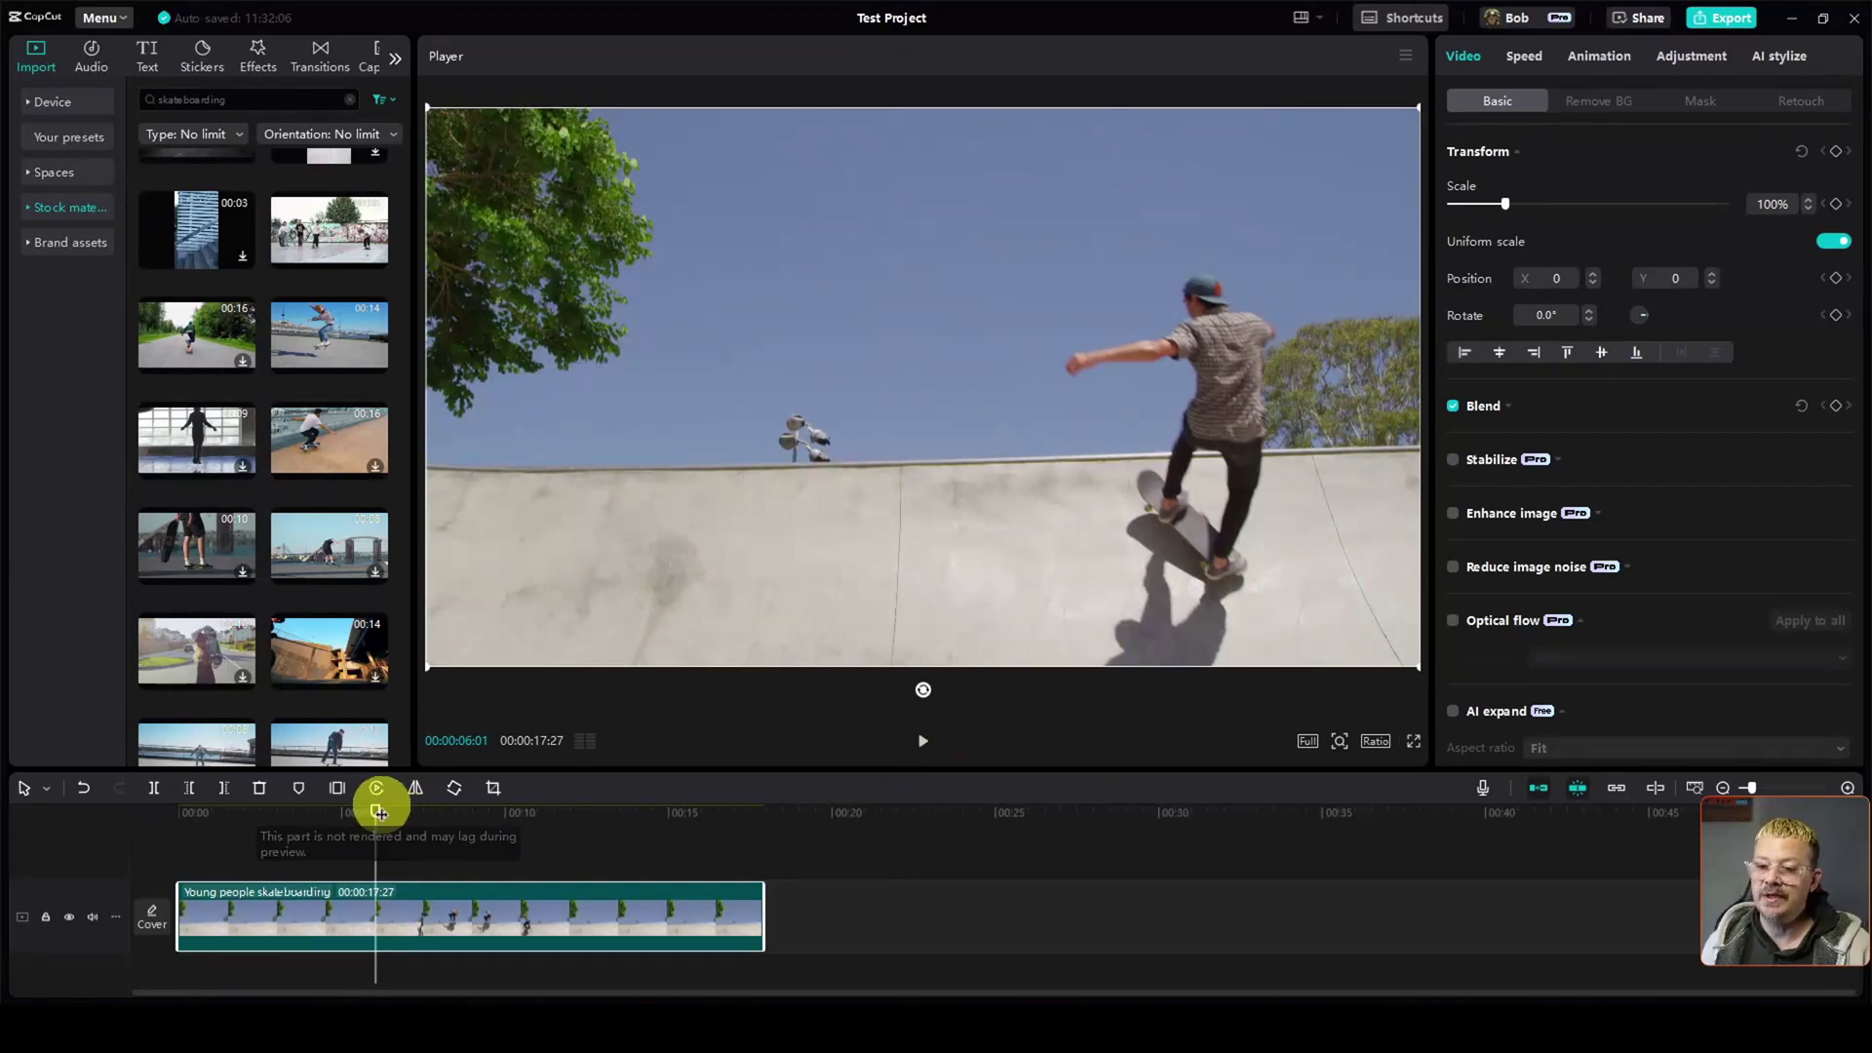
pyautogui.moveTo(377, 805); pyautogui.dragTo(337, 817)
pyautogui.press('q')
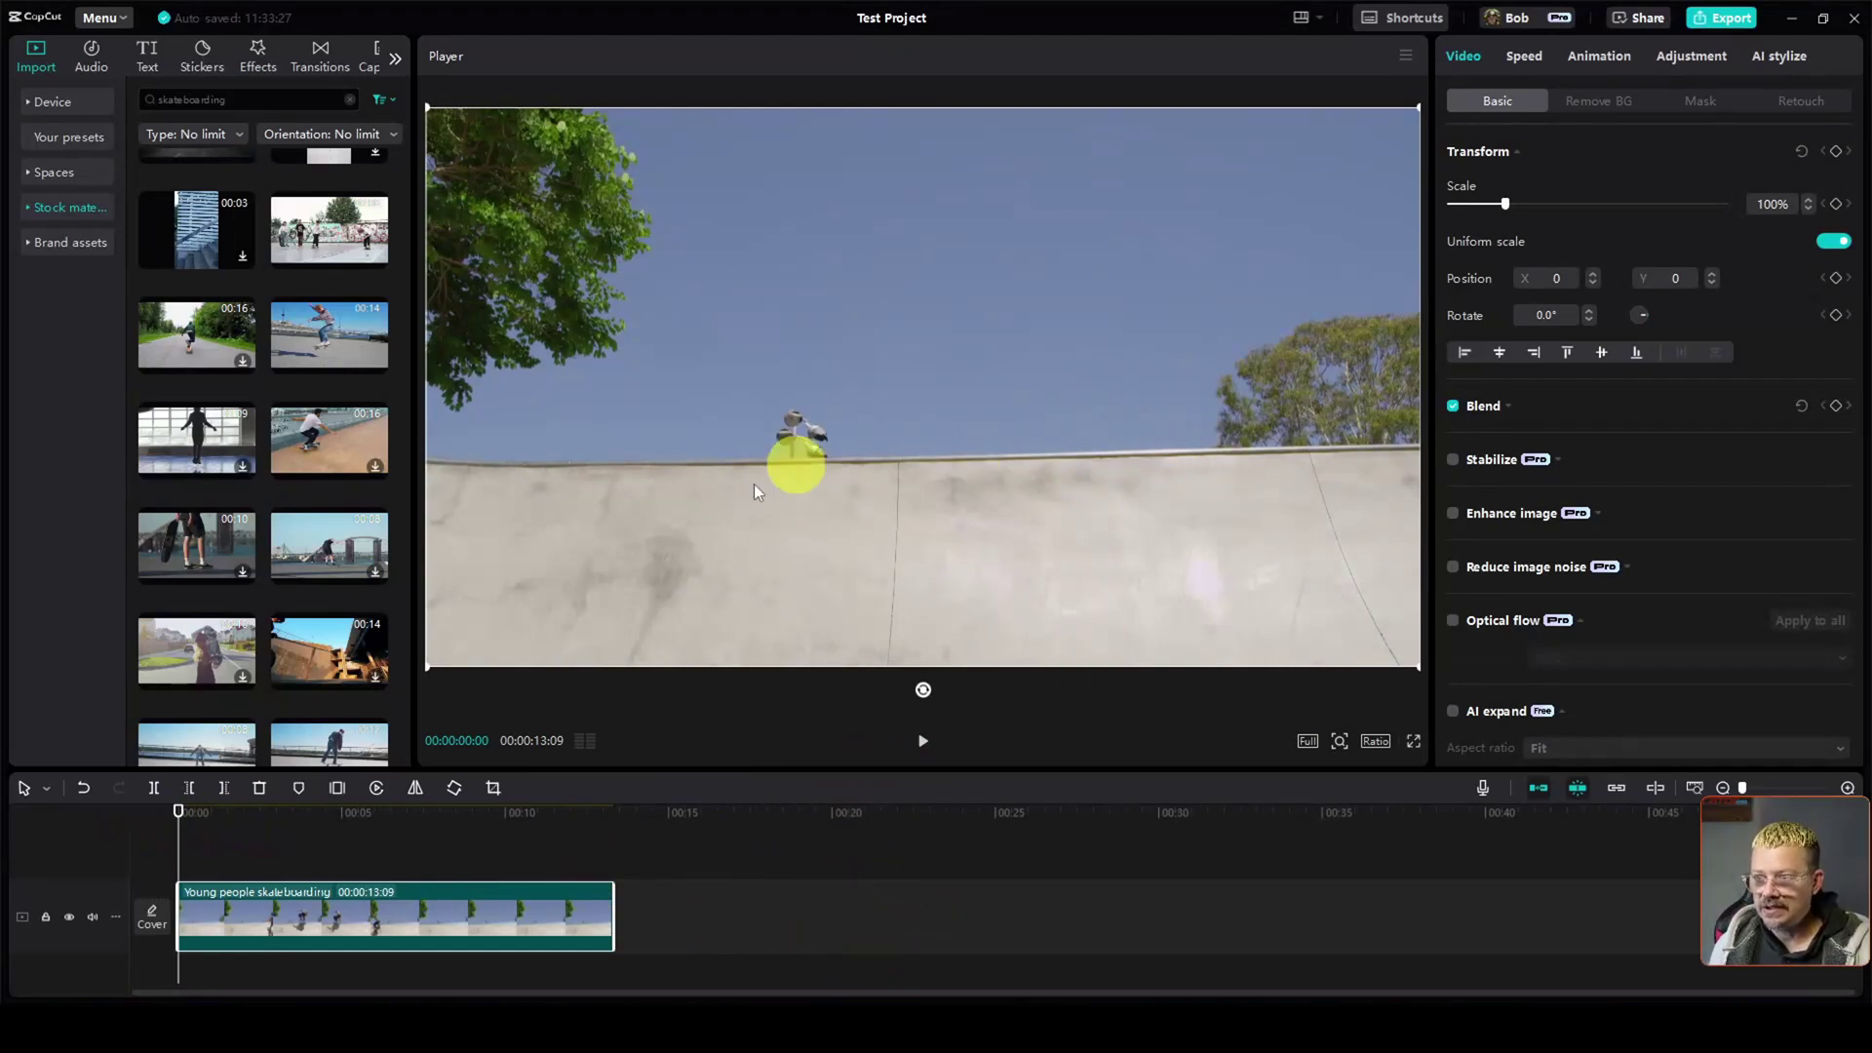
# Step: Trim the clip's end so it runs 00:00:07:19
pyautogui.click(922, 741)
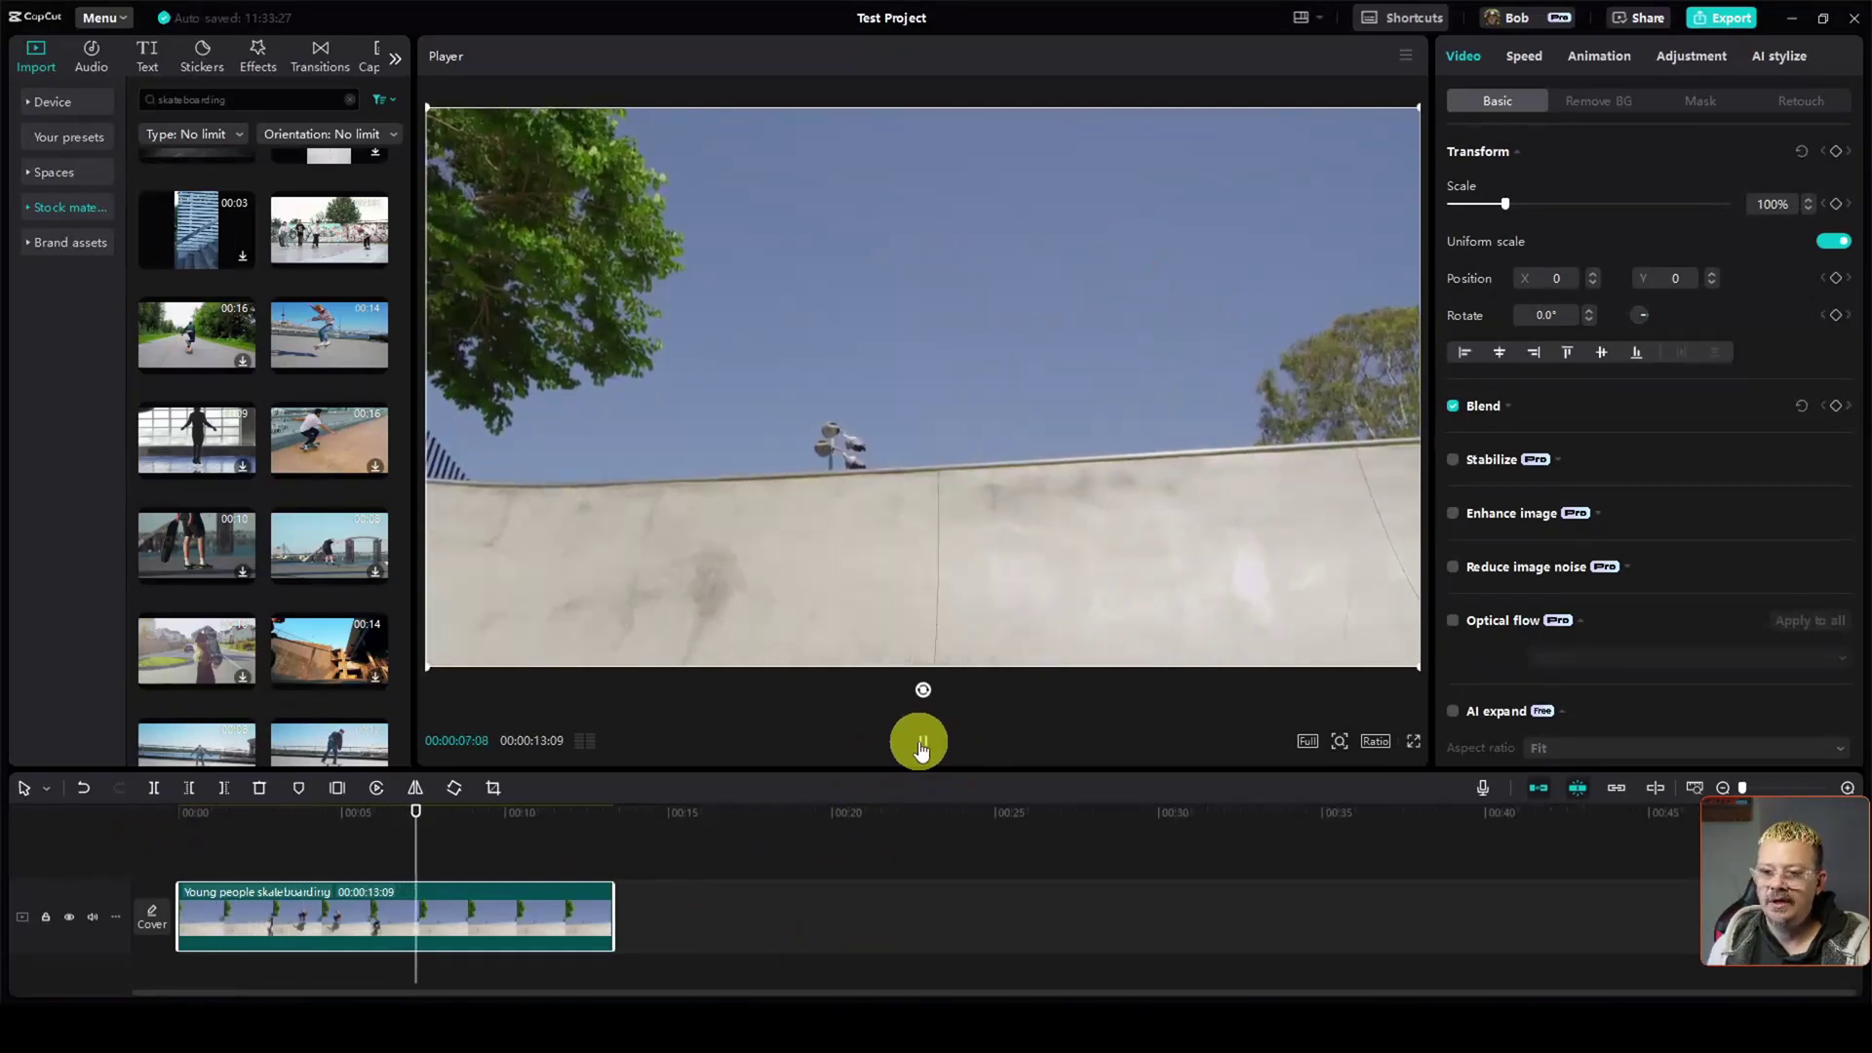
pyautogui.click(920, 743)
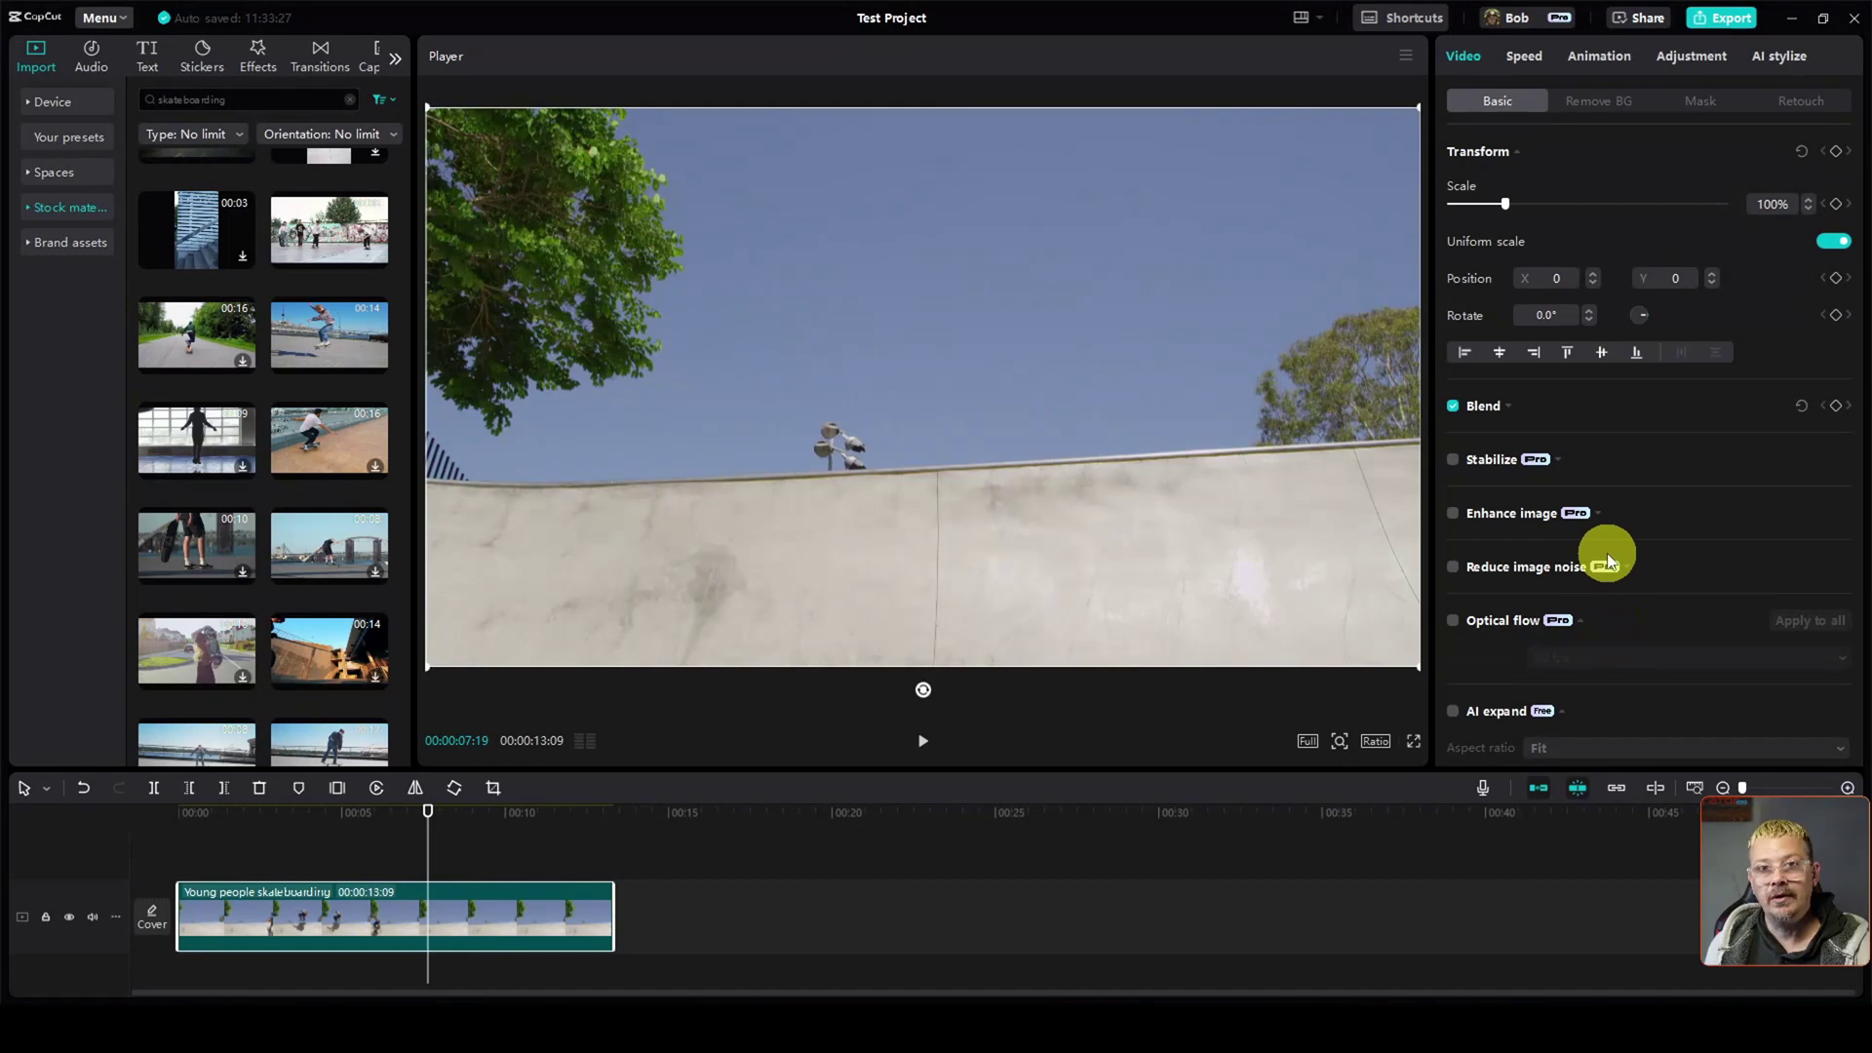
pyautogui.moveTo(612, 926); pyautogui.dragTo(421, 939)
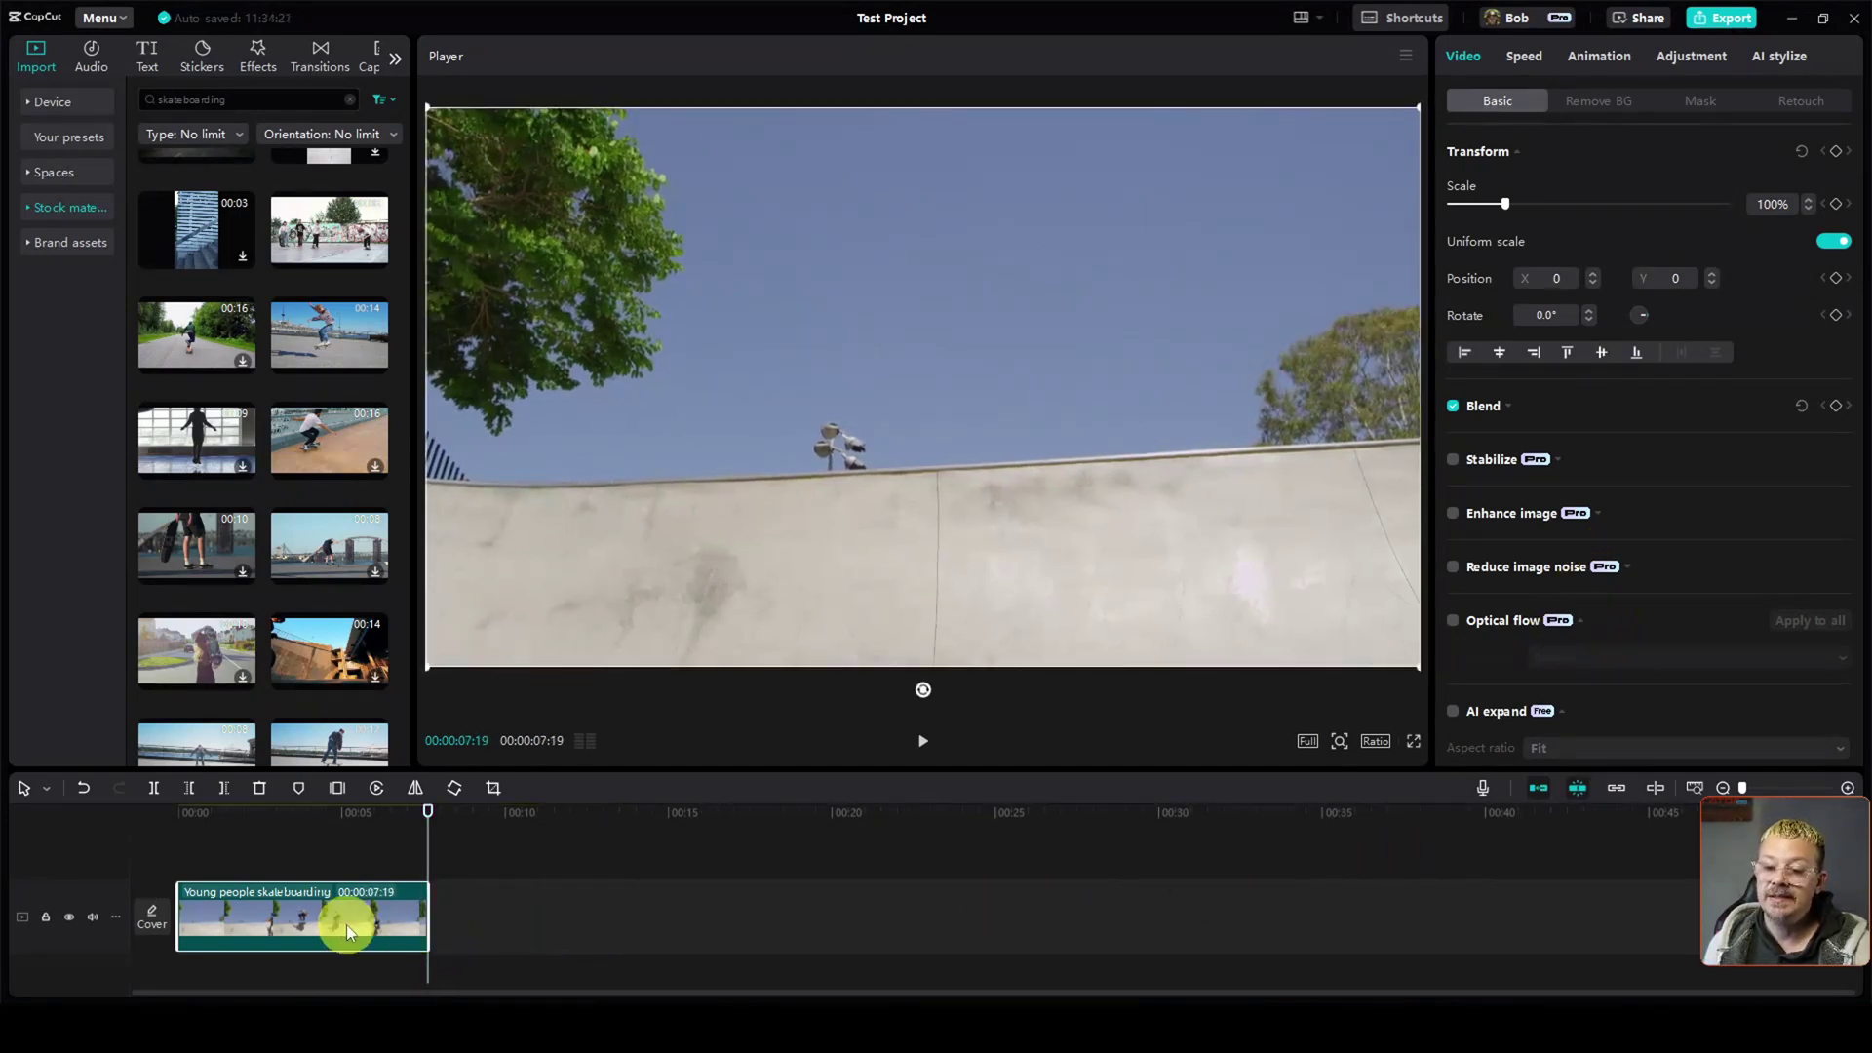
# Step: From the clip start, enable AI remove in the Basic panel with brush size 50
pyautogui.click(340, 828)
pyautogui.press('Home')
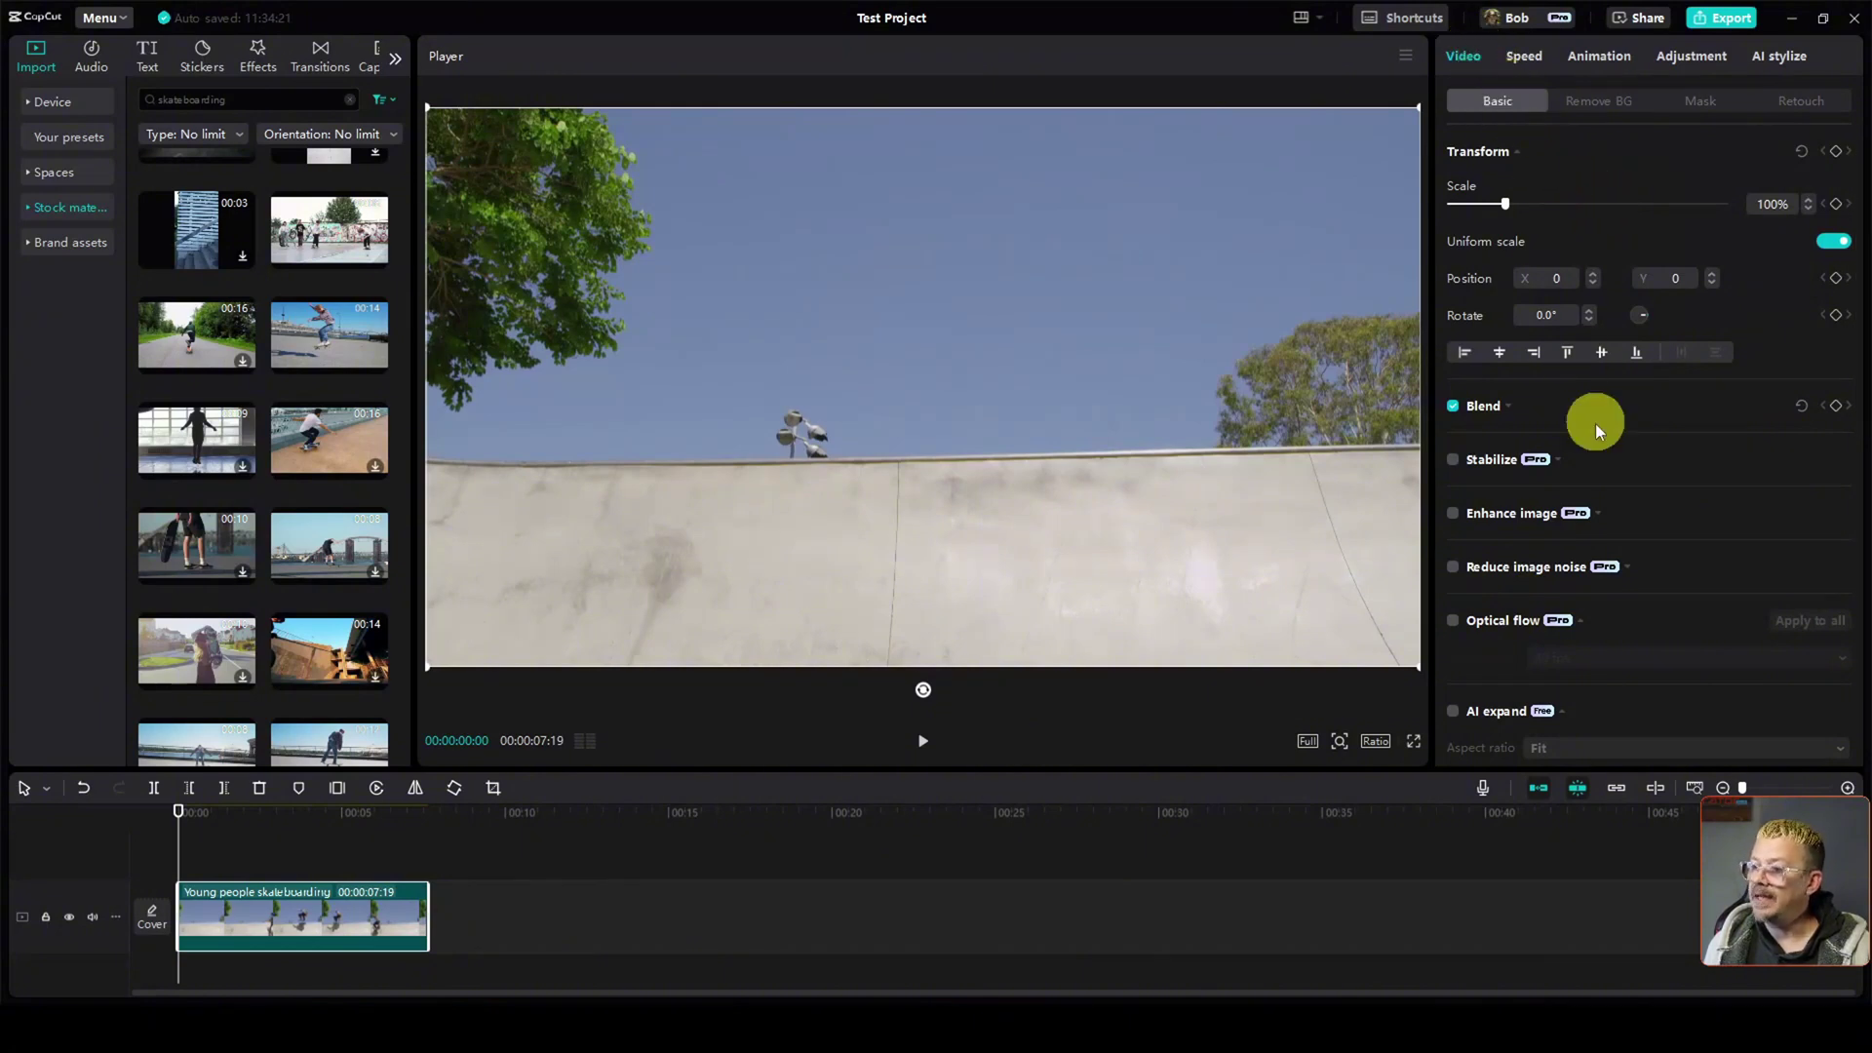
pyautogui.scroll(-3, 1613, 495)
pyautogui.scroll(-3, 1613, 494)
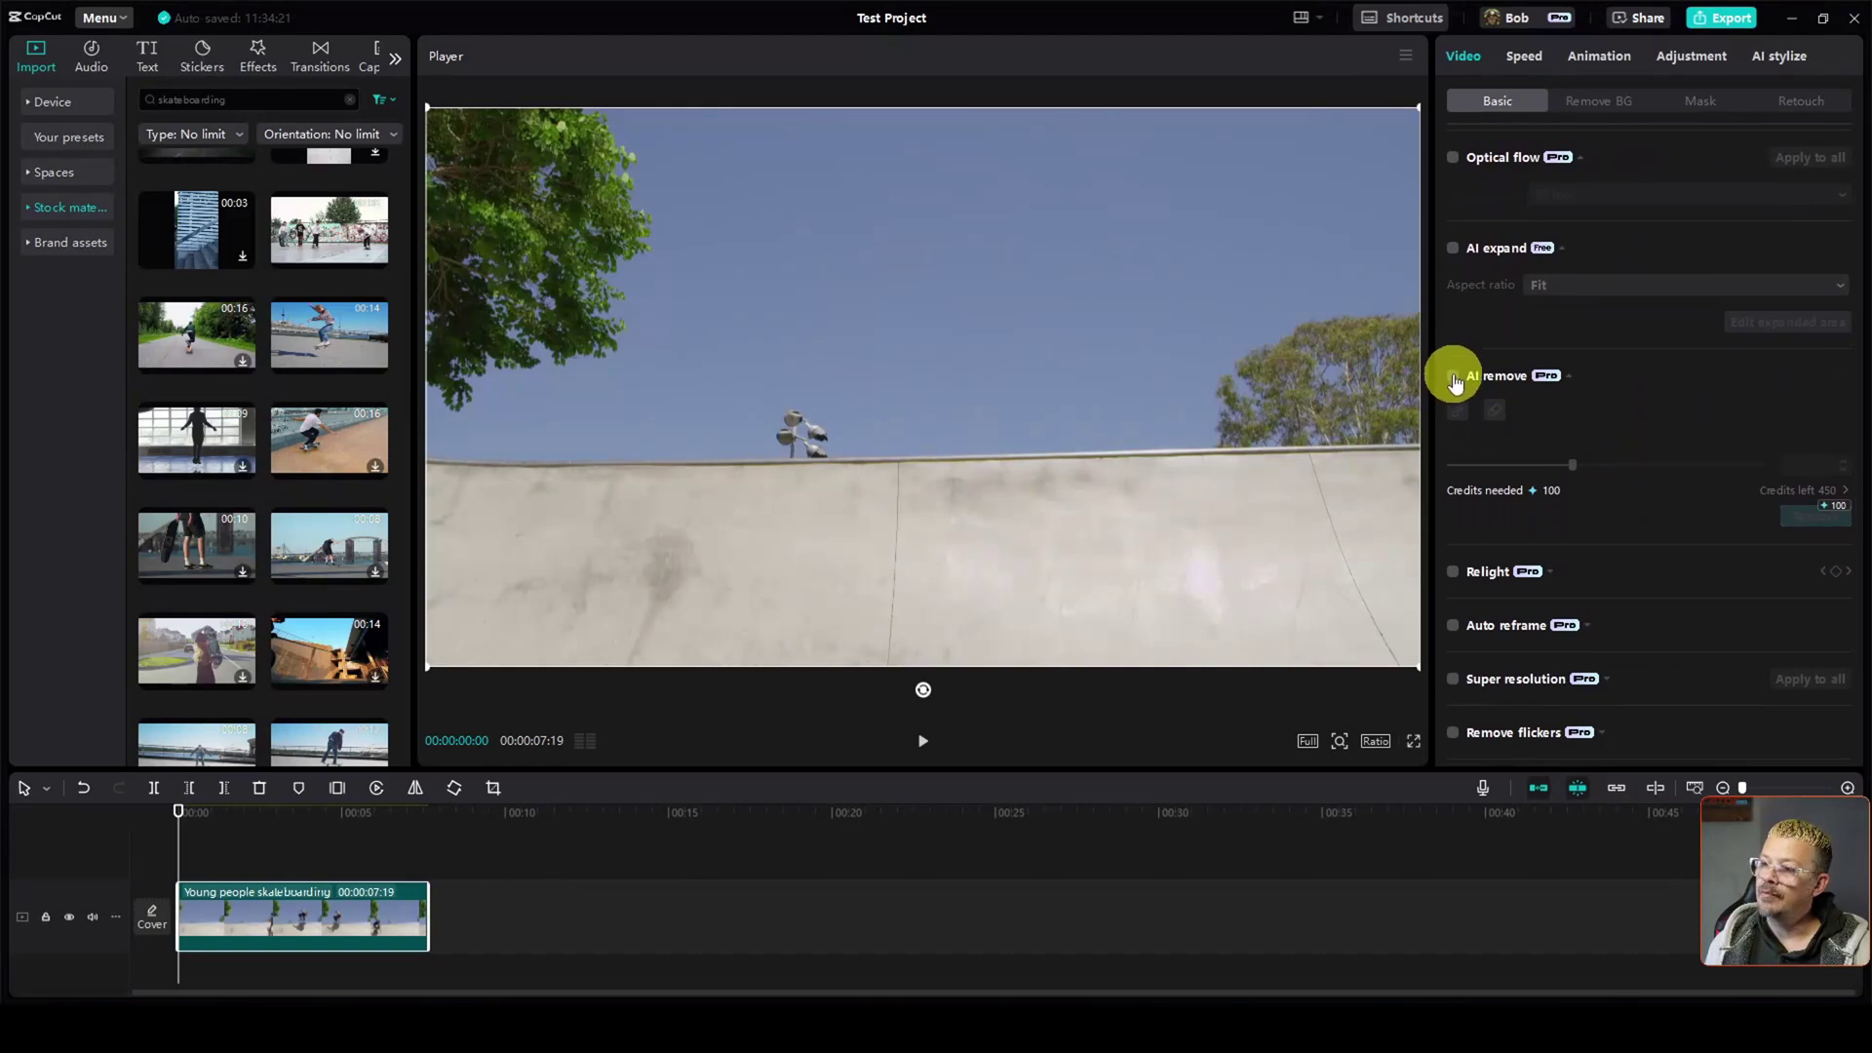
pyautogui.click(1453, 377)
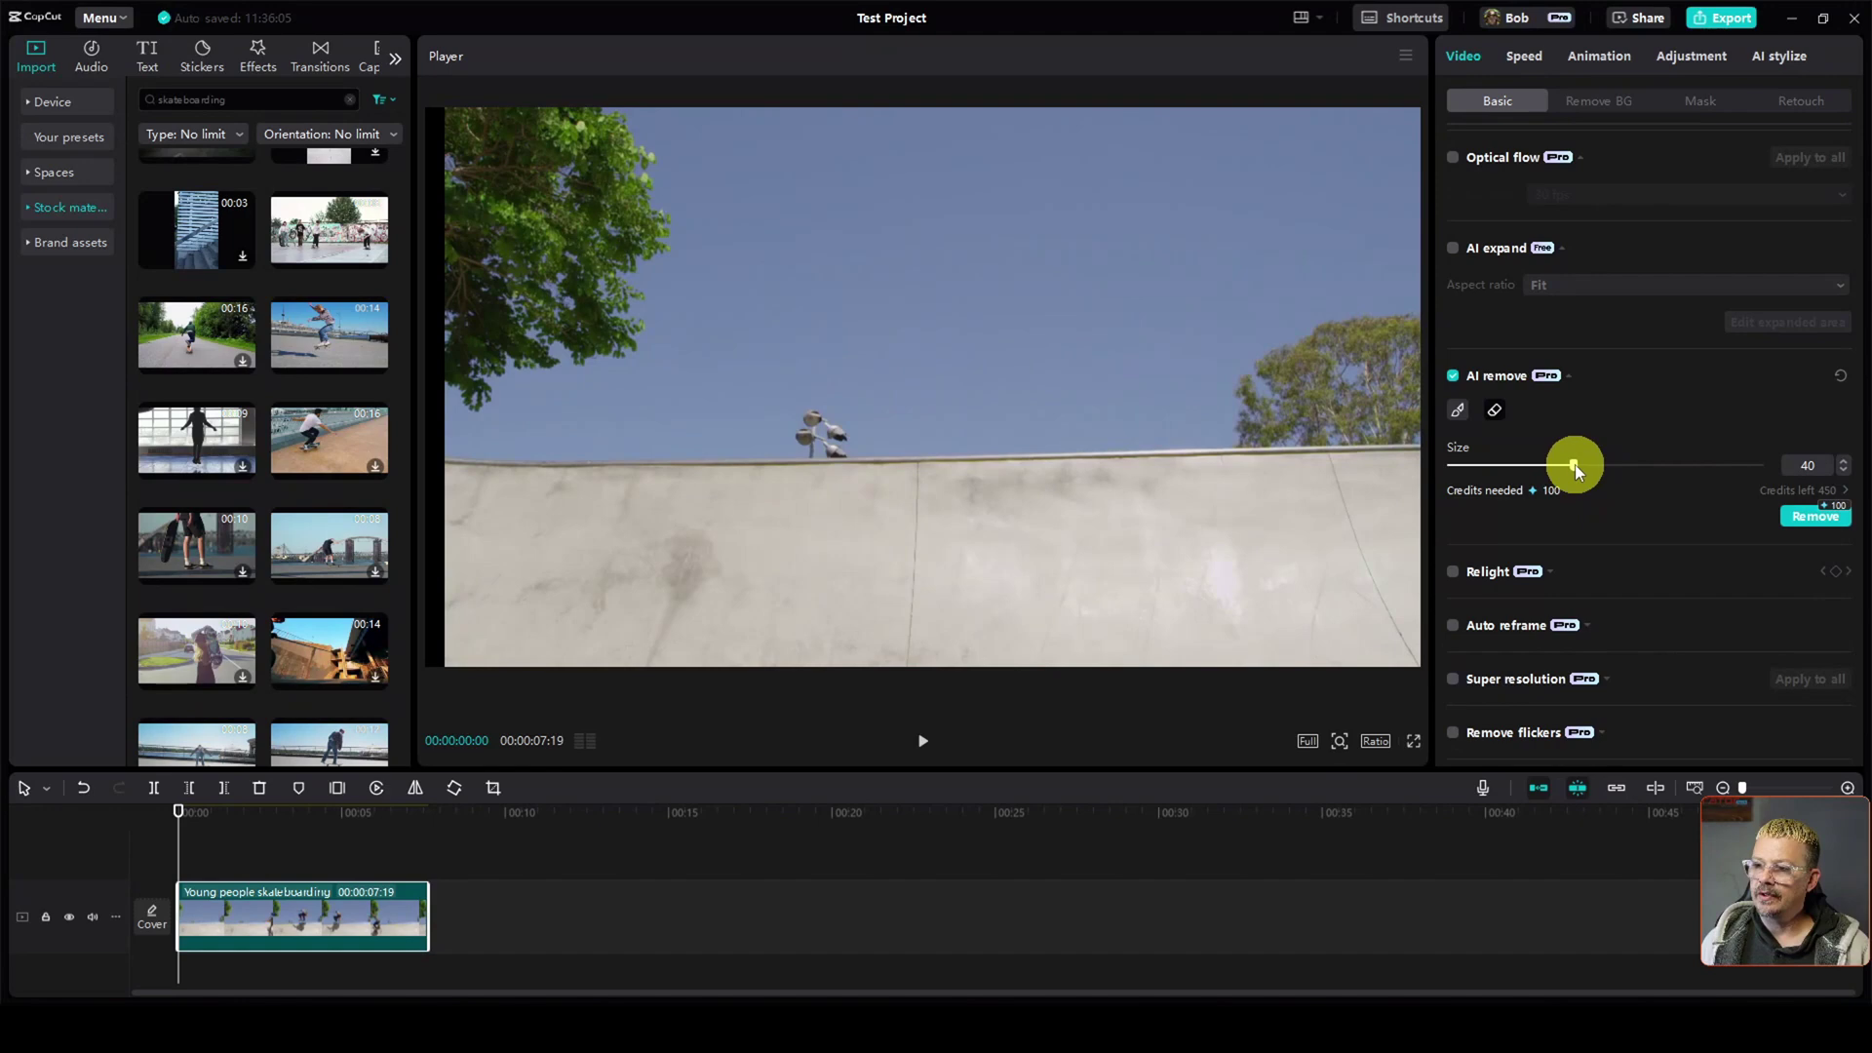
pyautogui.moveTo(1576, 464)
pyautogui.mouseDown()
pyautogui.moveTo(1784, 462)
pyautogui.moveTo(1480, 460)
pyautogui.moveTo(1862, 446)
pyautogui.mouseUp()
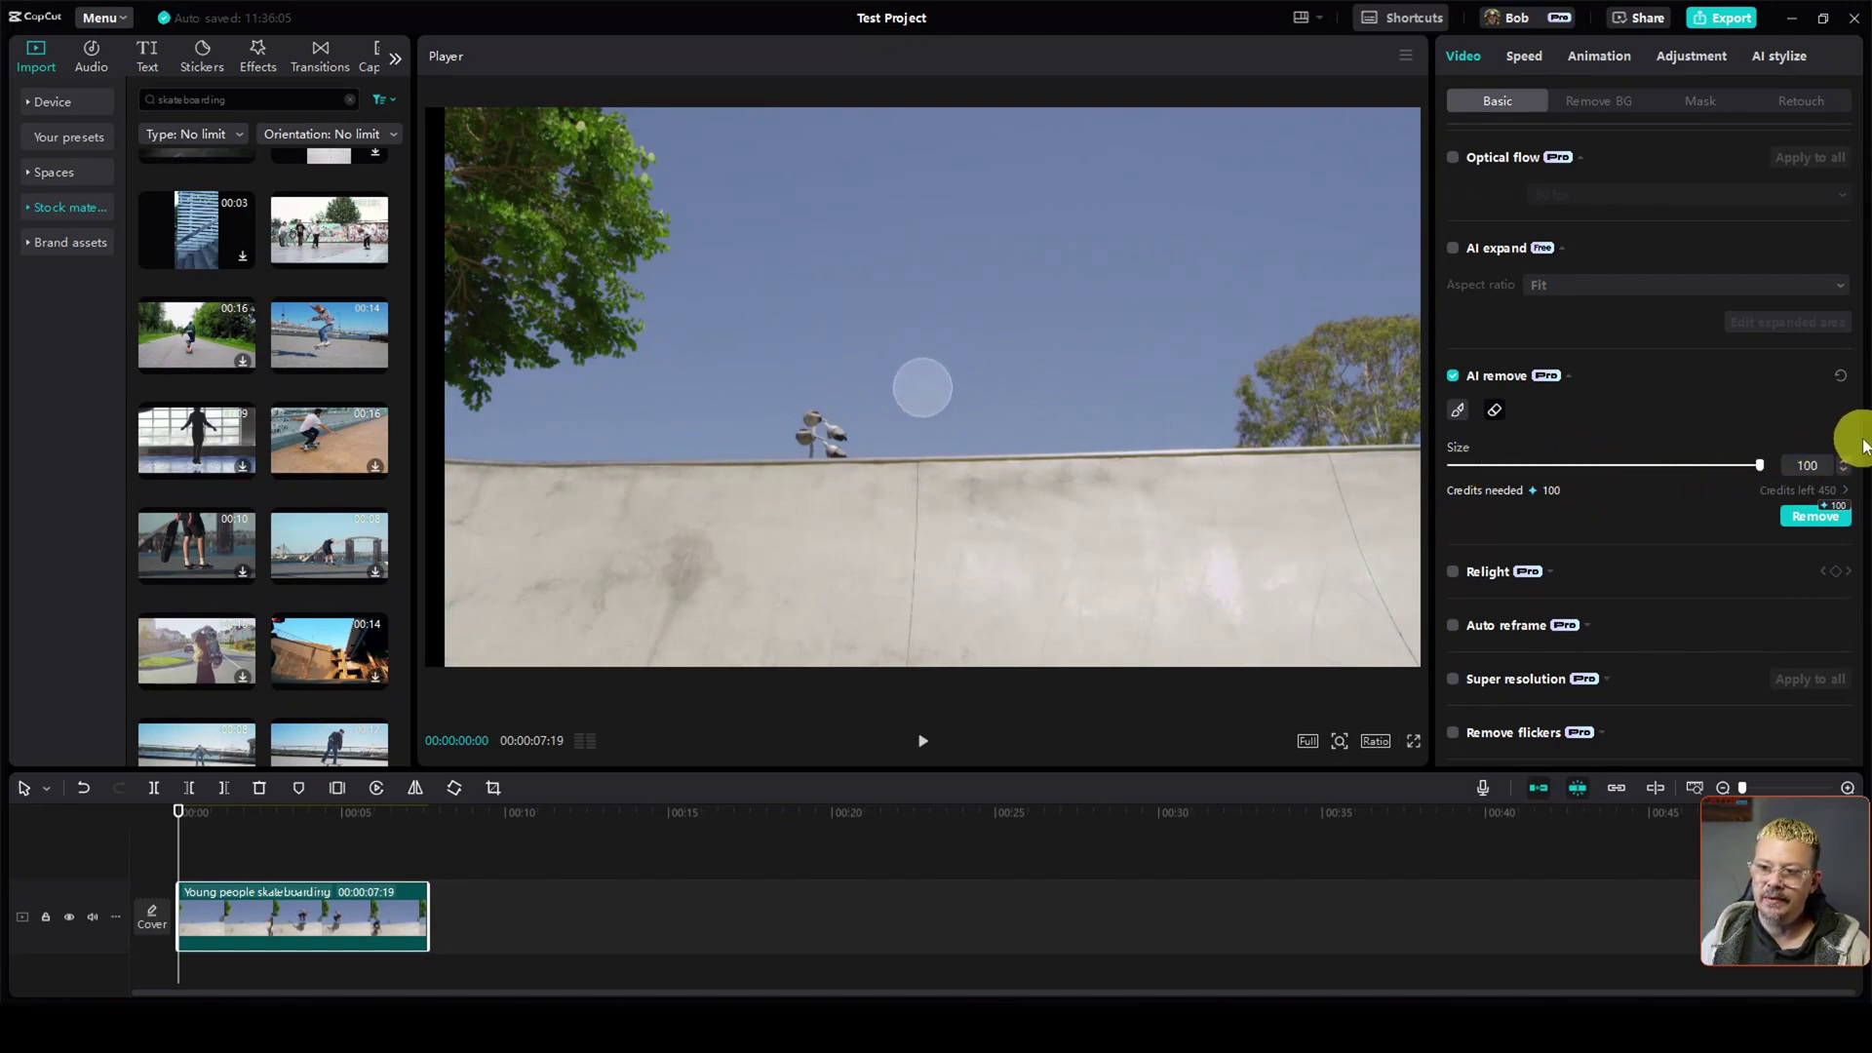
pyautogui.moveTo(1717, 460); pyautogui.dragTo(1604, 466)
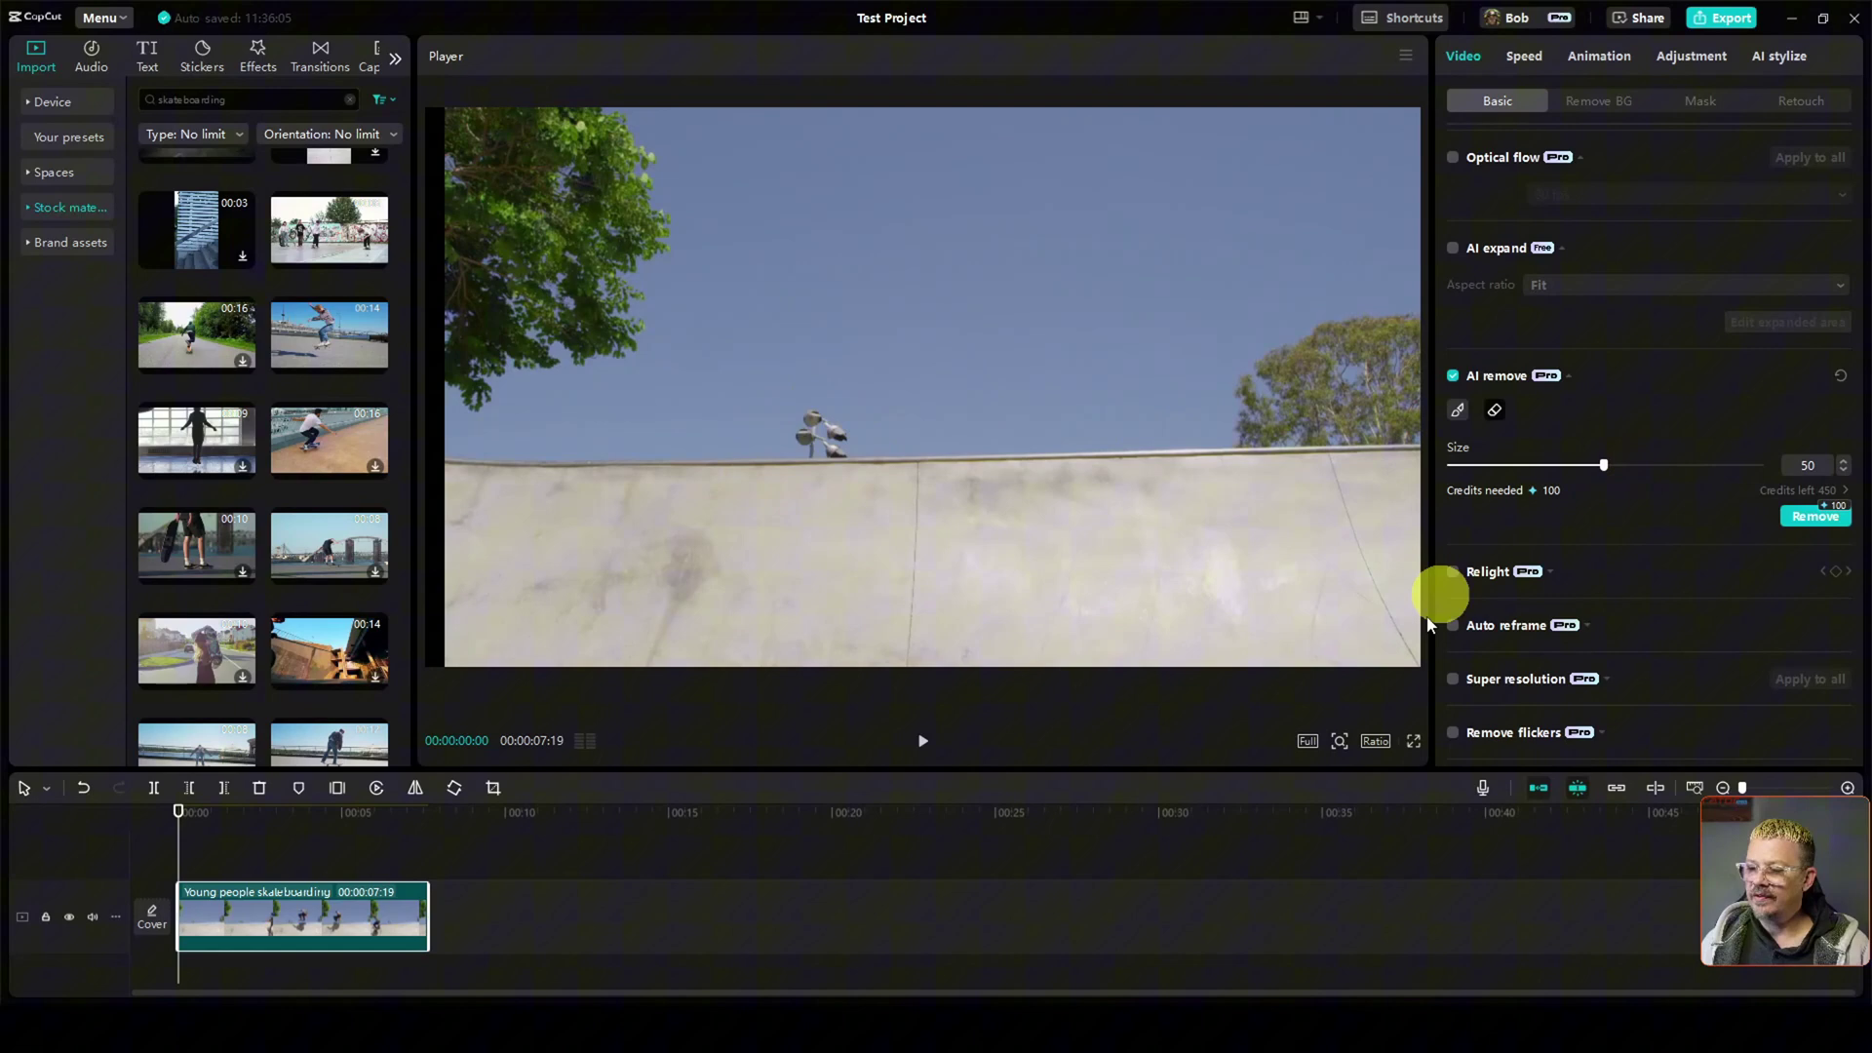
# Step: Zoom the preview in on the light fixture at the ramp's rim
pyautogui.click(1339, 743)
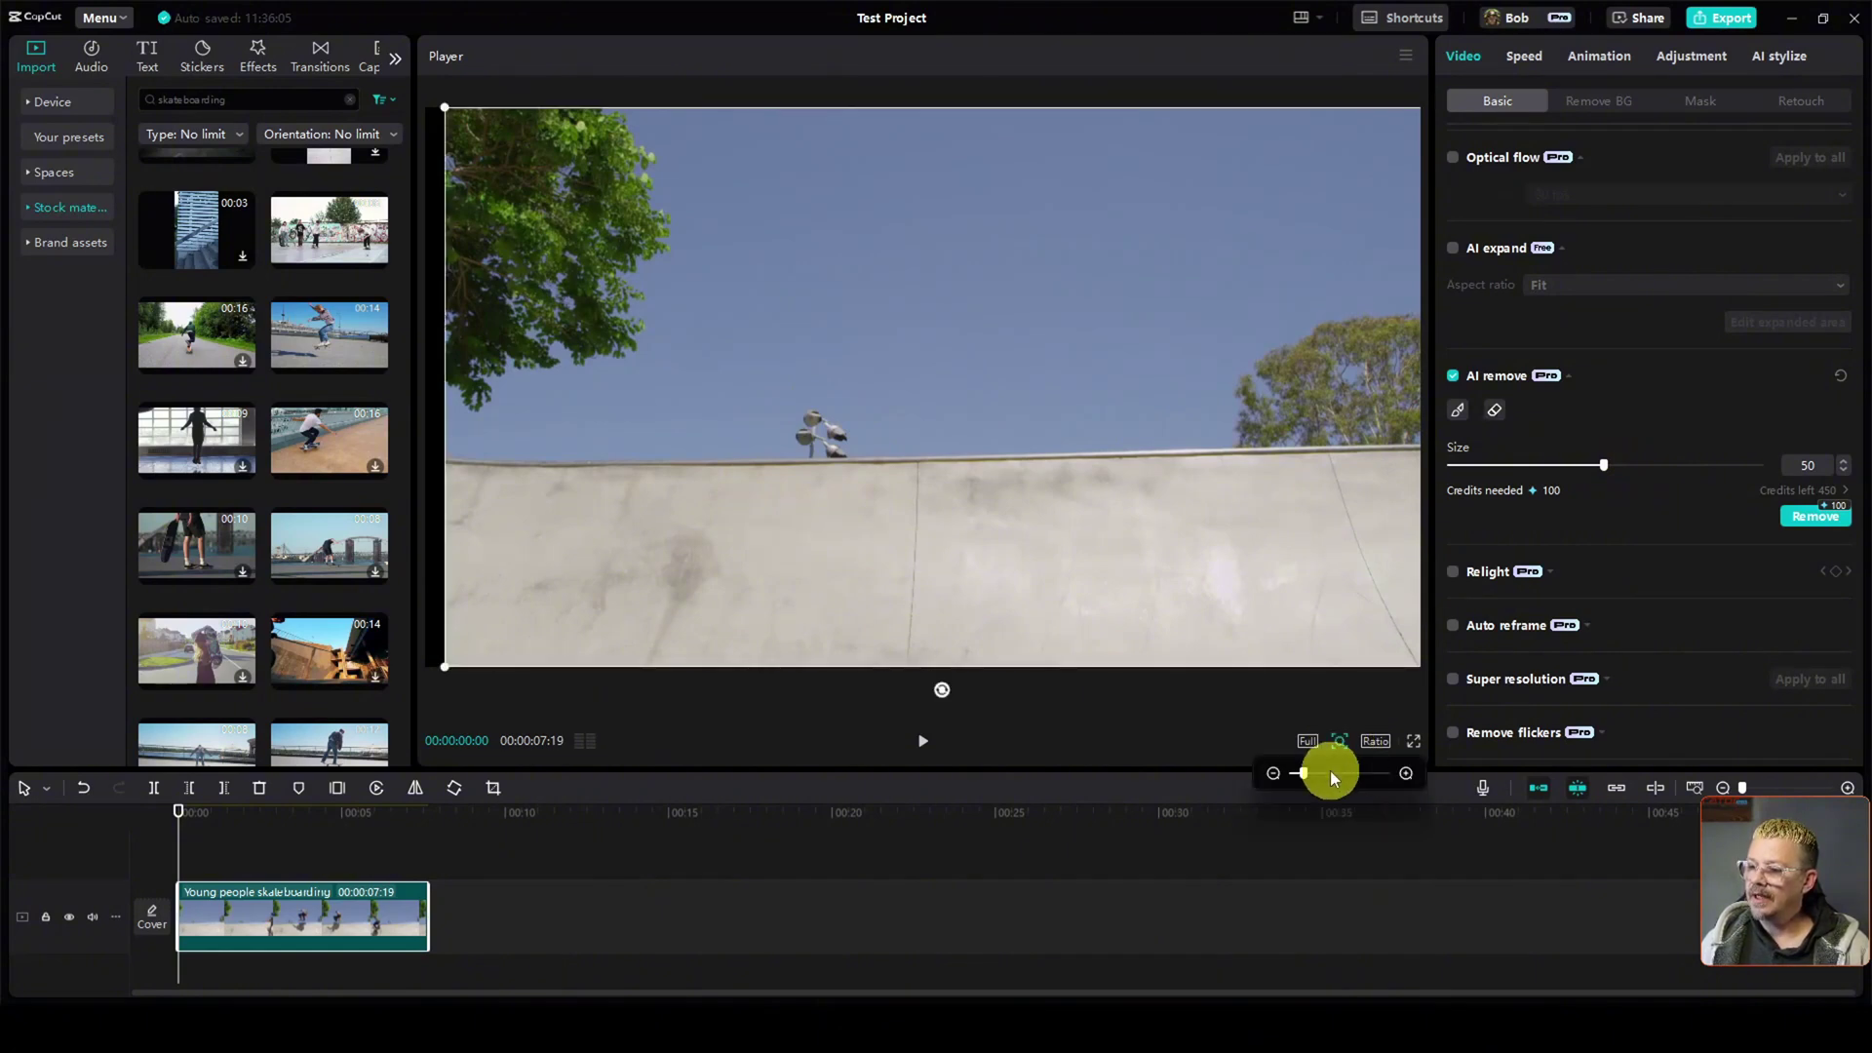
pyautogui.moveTo(1307, 770); pyautogui.dragTo(1363, 766)
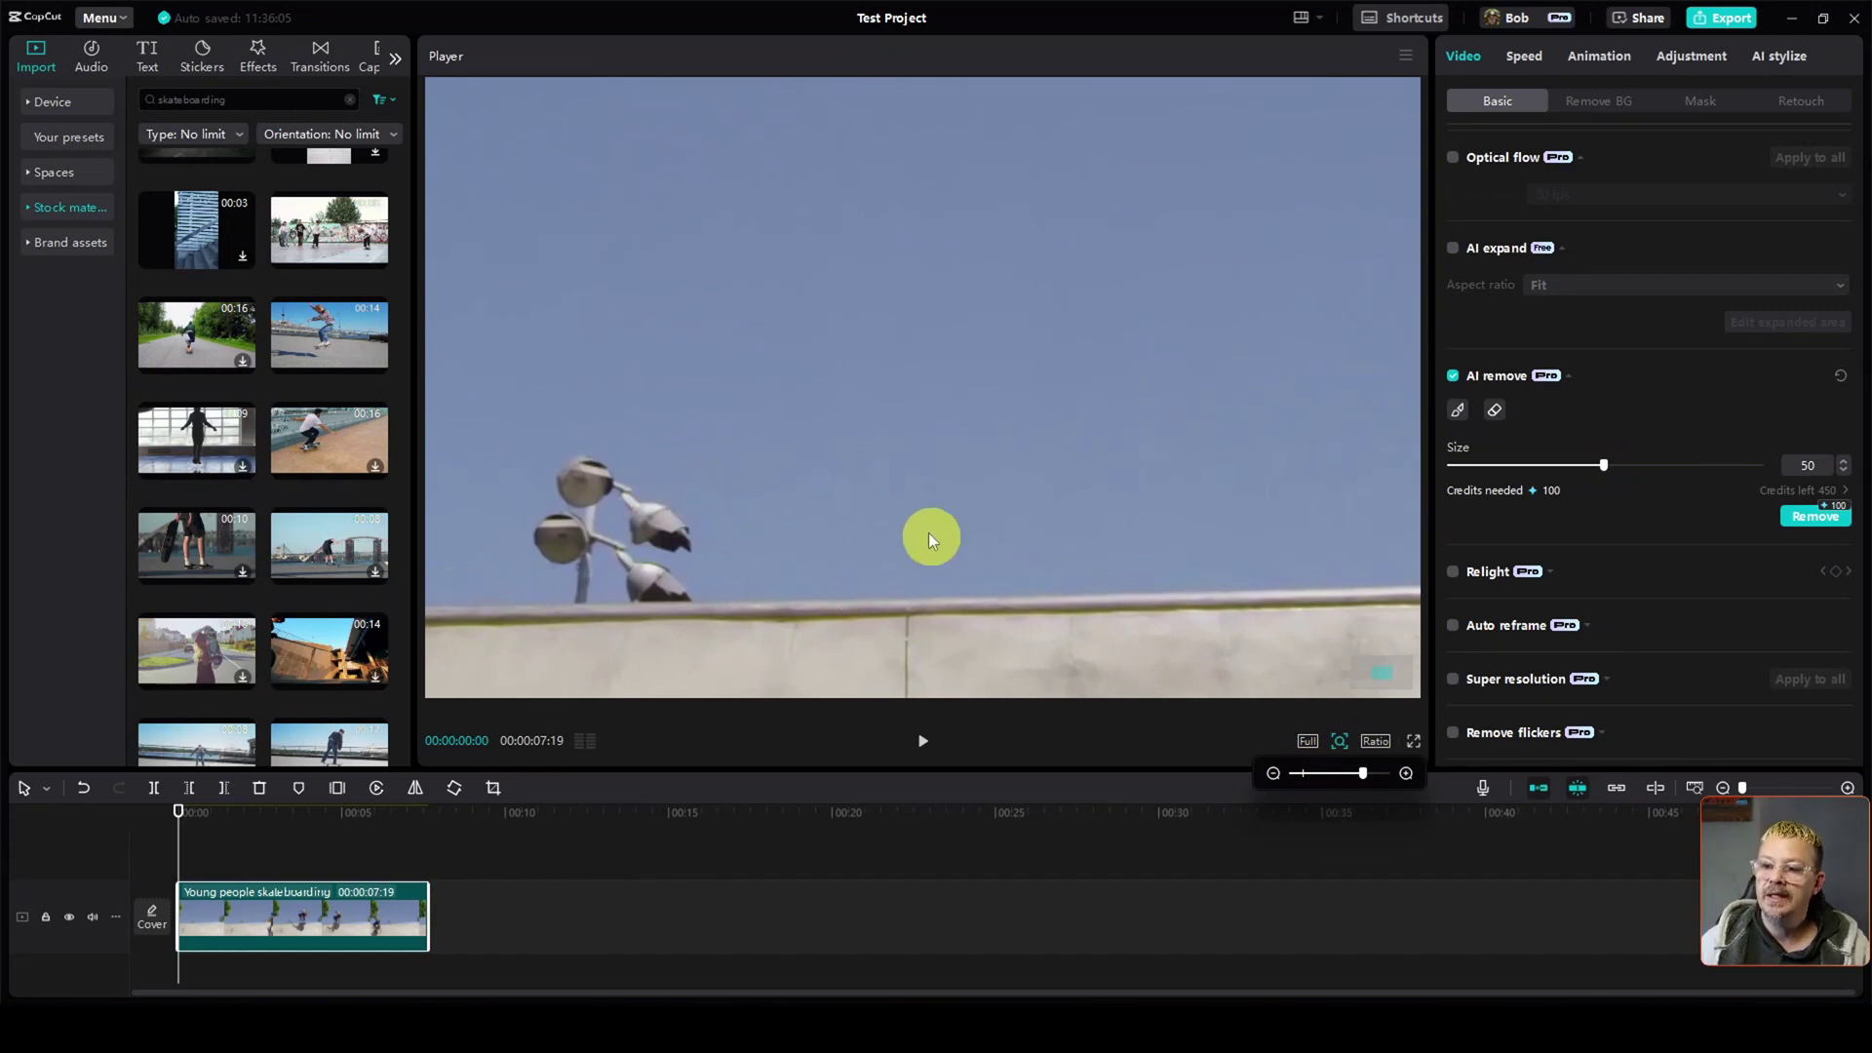
pyautogui.click(706, 481)
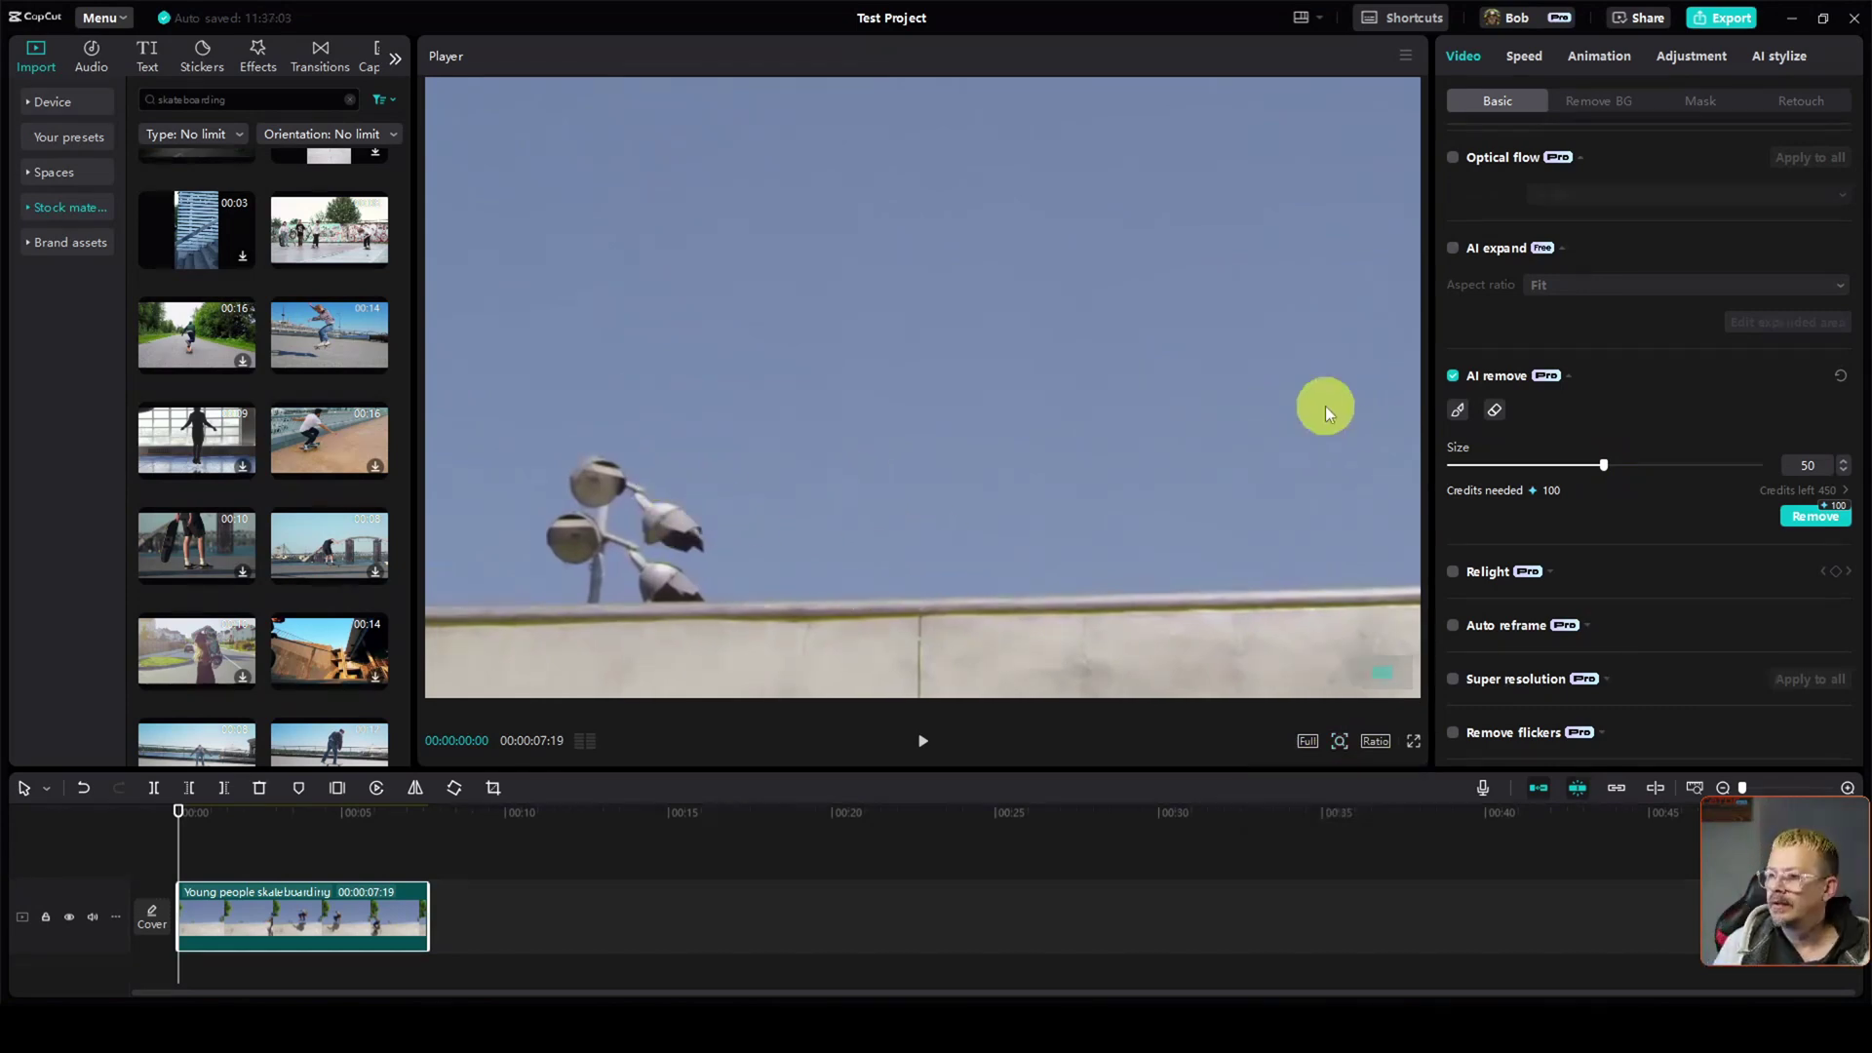
# Step: Brush over the whole light fixture and start AI removal
pyautogui.click(1461, 412)
pyautogui.moveTo(570, 463)
pyautogui.mouseDown()
pyautogui.moveTo(599, 469)
pyautogui.moveTo(667, 565)
pyautogui.mouseUp()
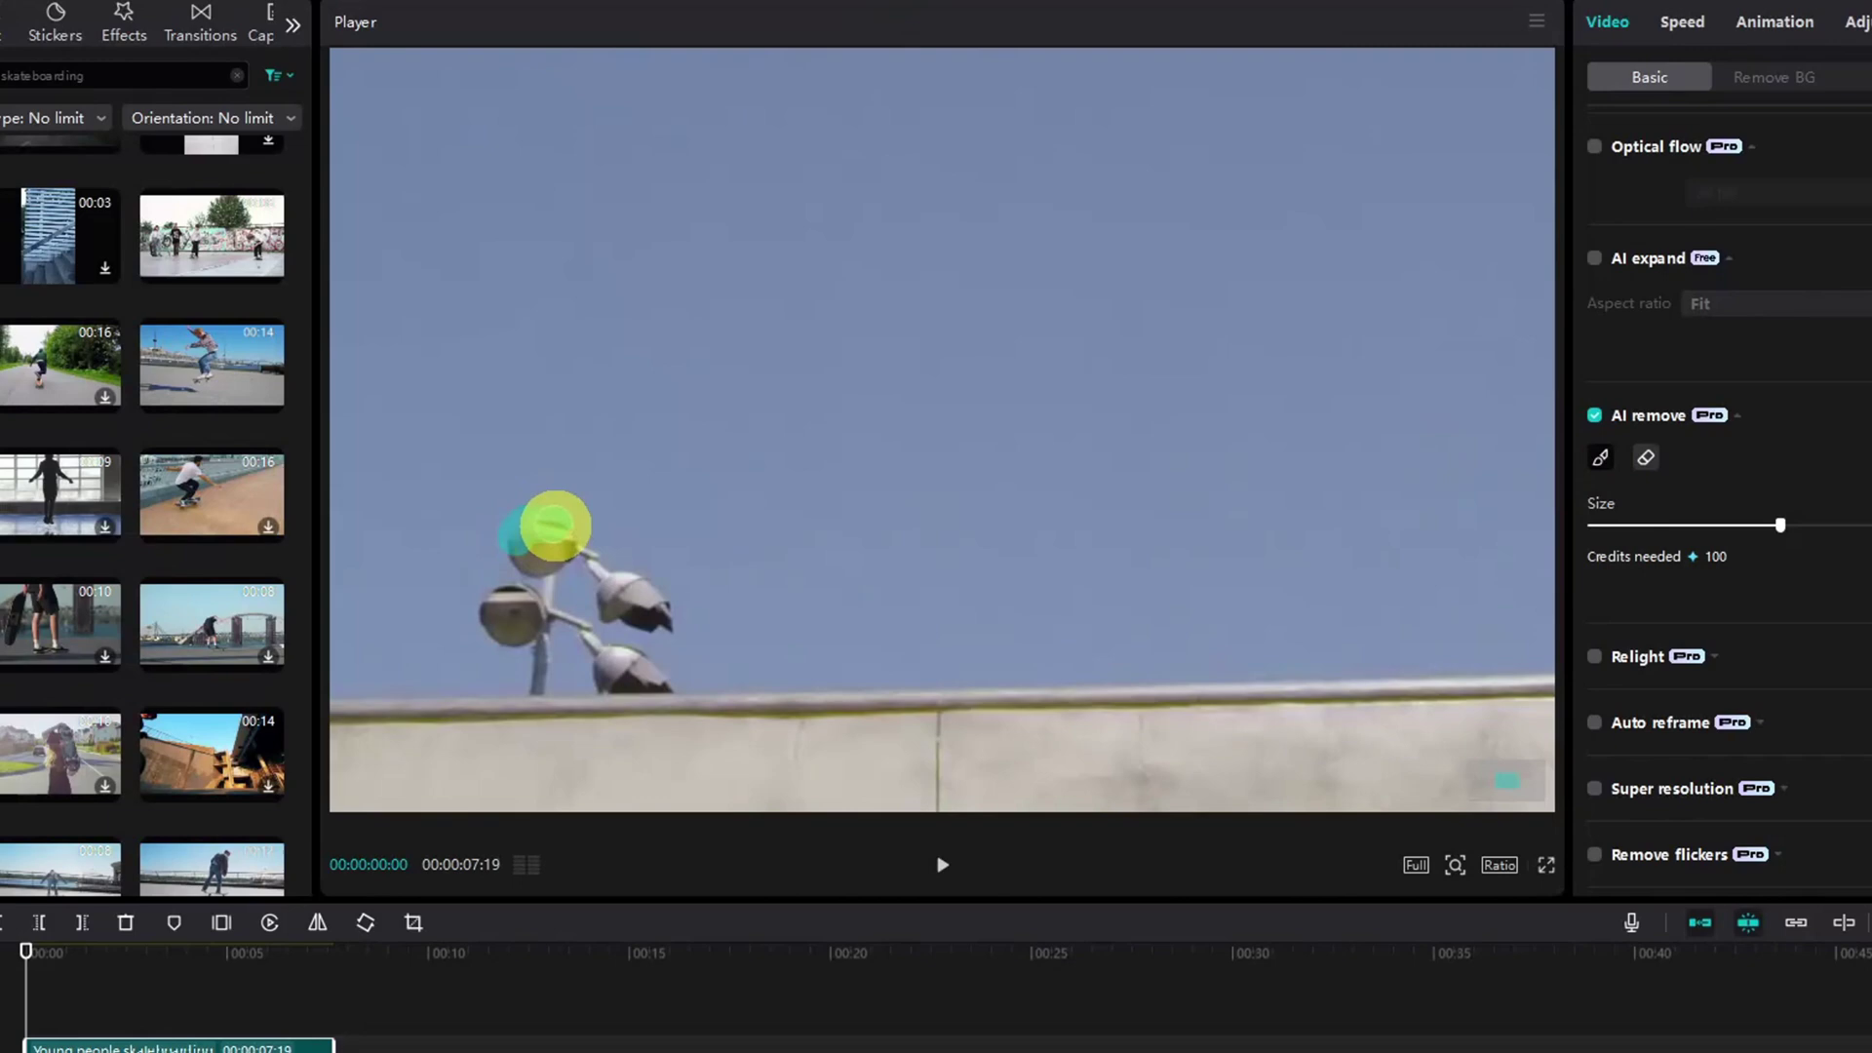
pyautogui.moveTo(627, 648)
pyautogui.mouseDown()
pyautogui.moveTo(497, 623)
pyautogui.moveTo(543, 673)
pyautogui.moveTo(605, 598)
pyautogui.moveTo(610, 677)
pyautogui.mouseUp()
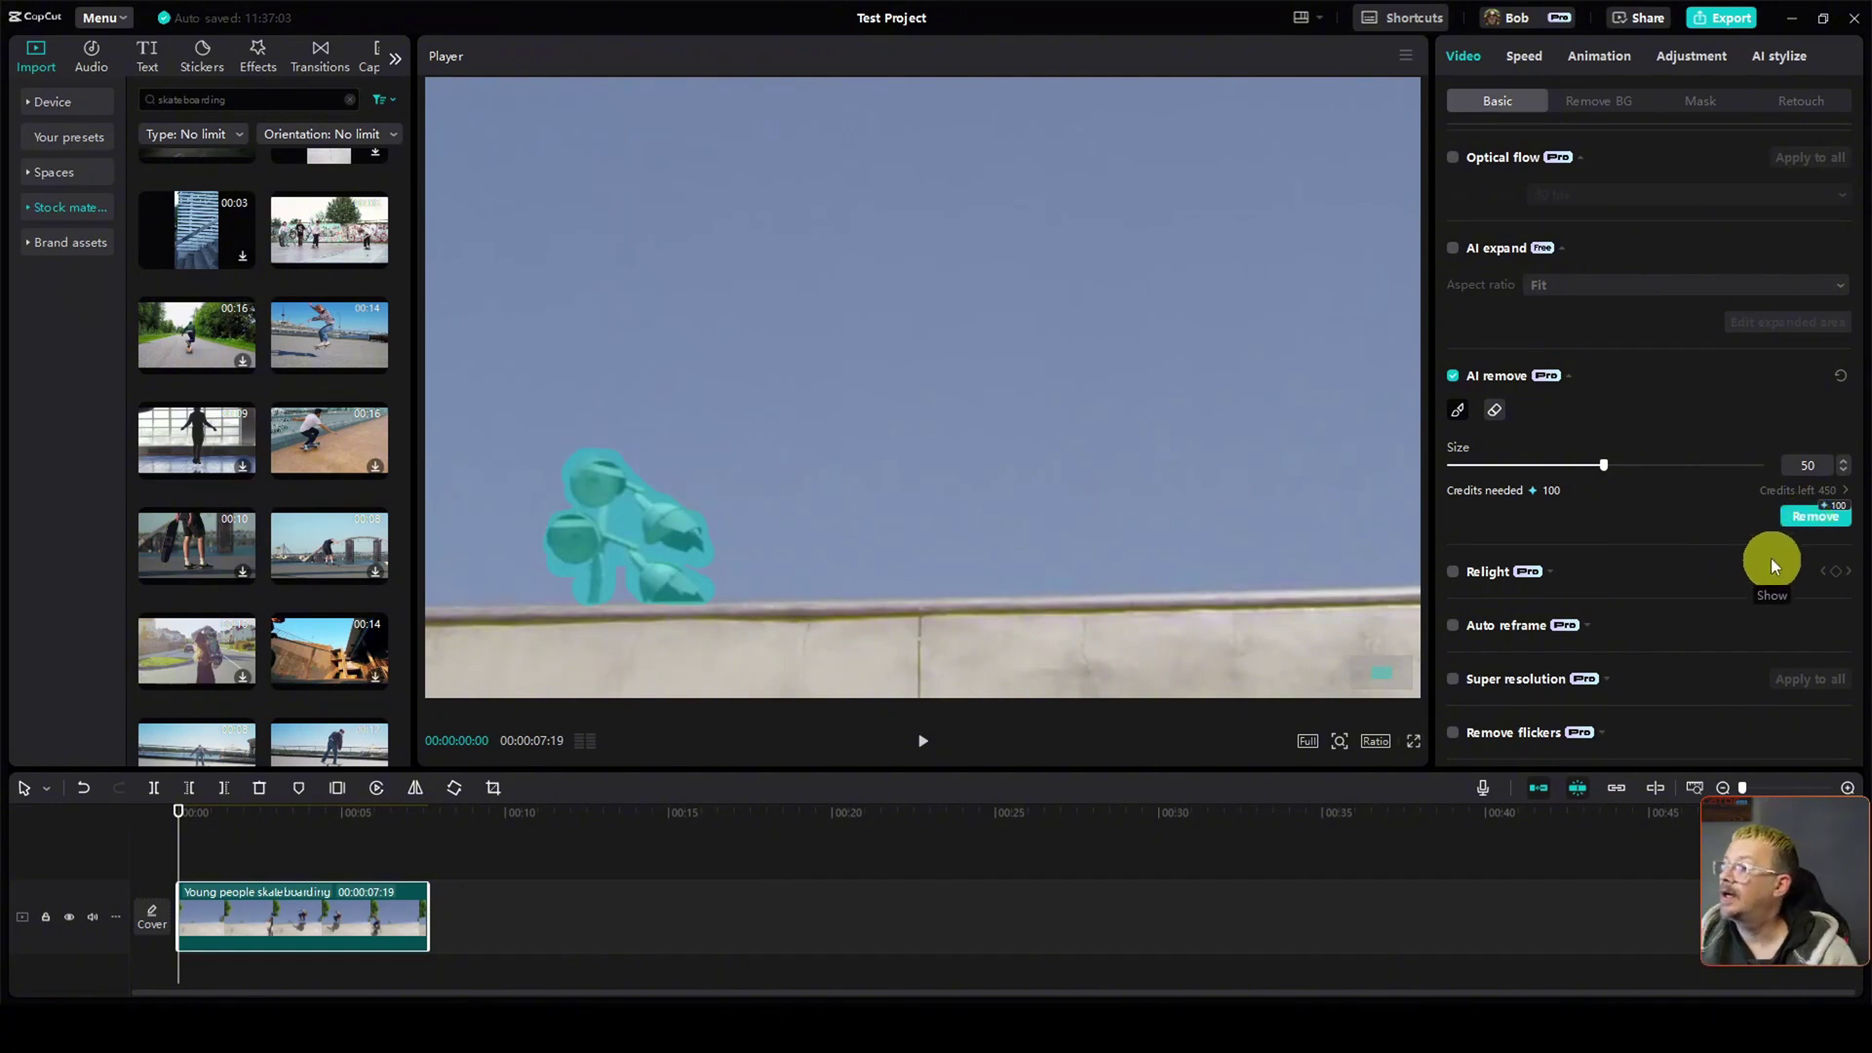
pyautogui.click(1811, 527)
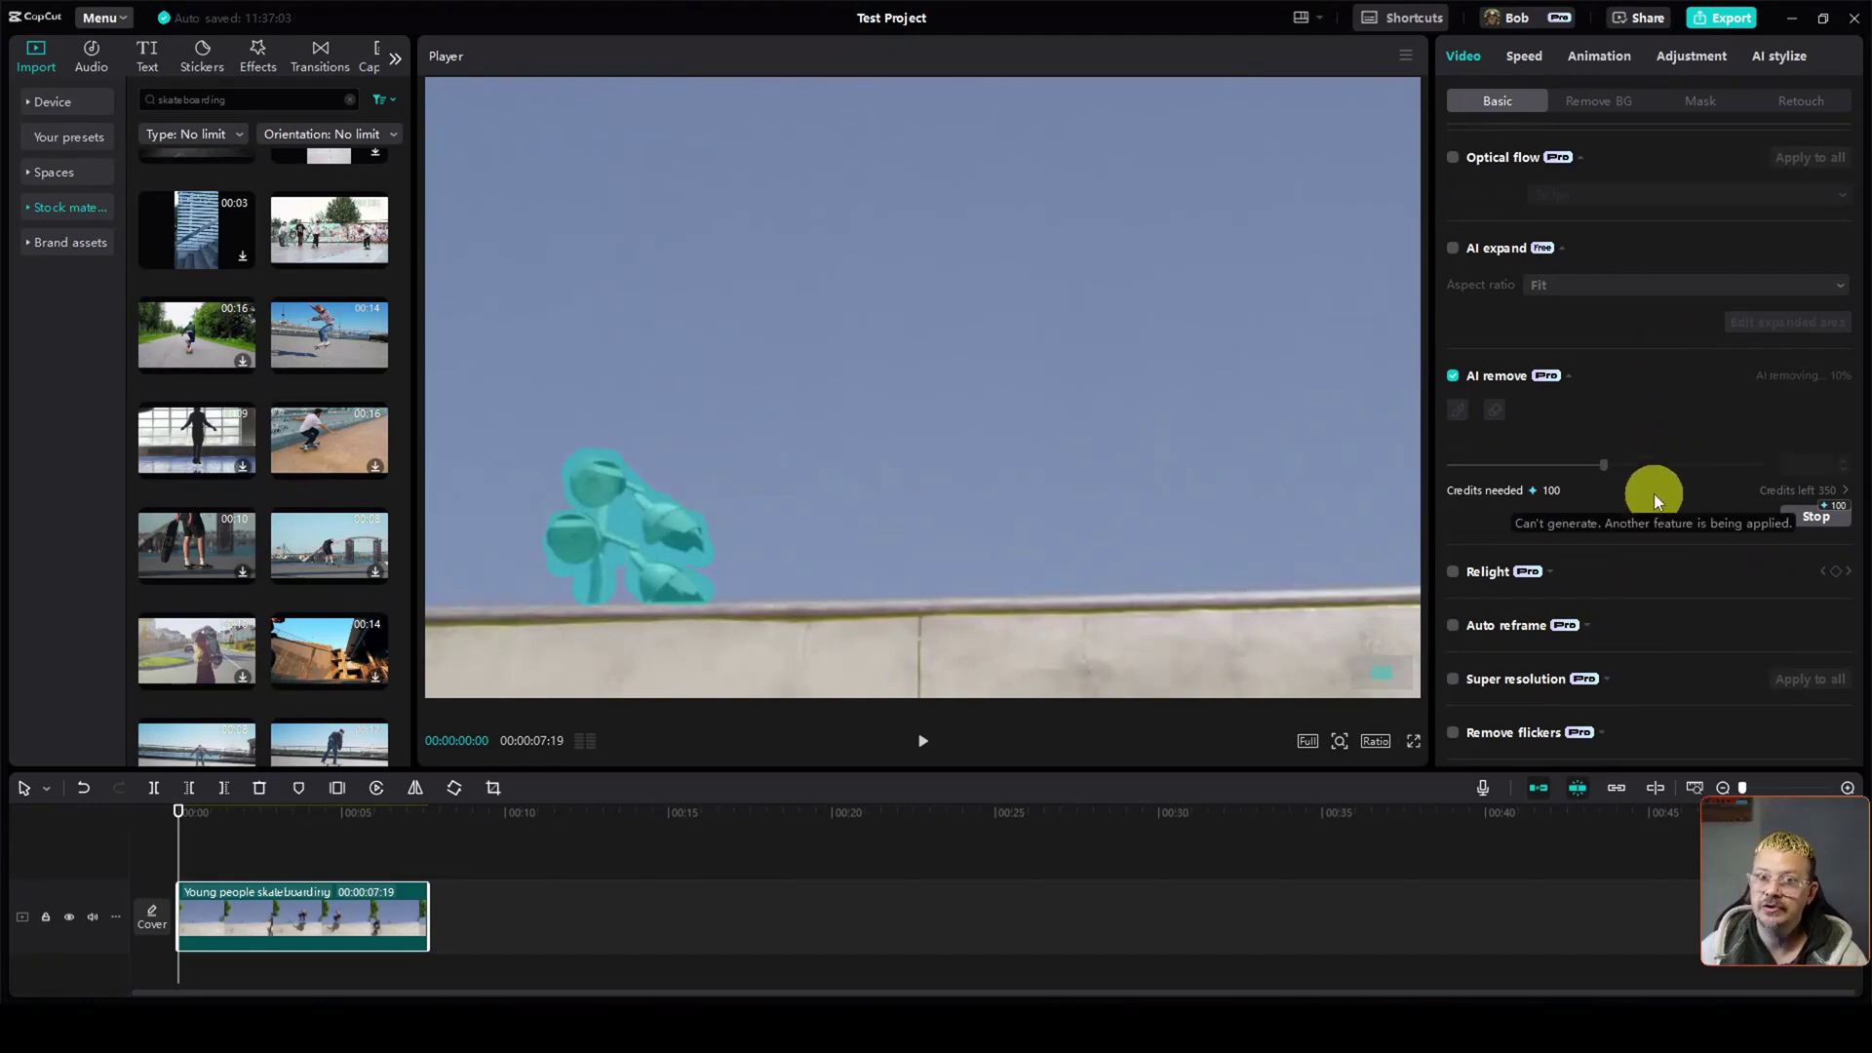
pyautogui.click(1339, 741)
# Step: Zoom the preview back out and recentre the full frame while removal completes
pyautogui.moveTo(1367, 775); pyautogui.dragTo(1301, 770)
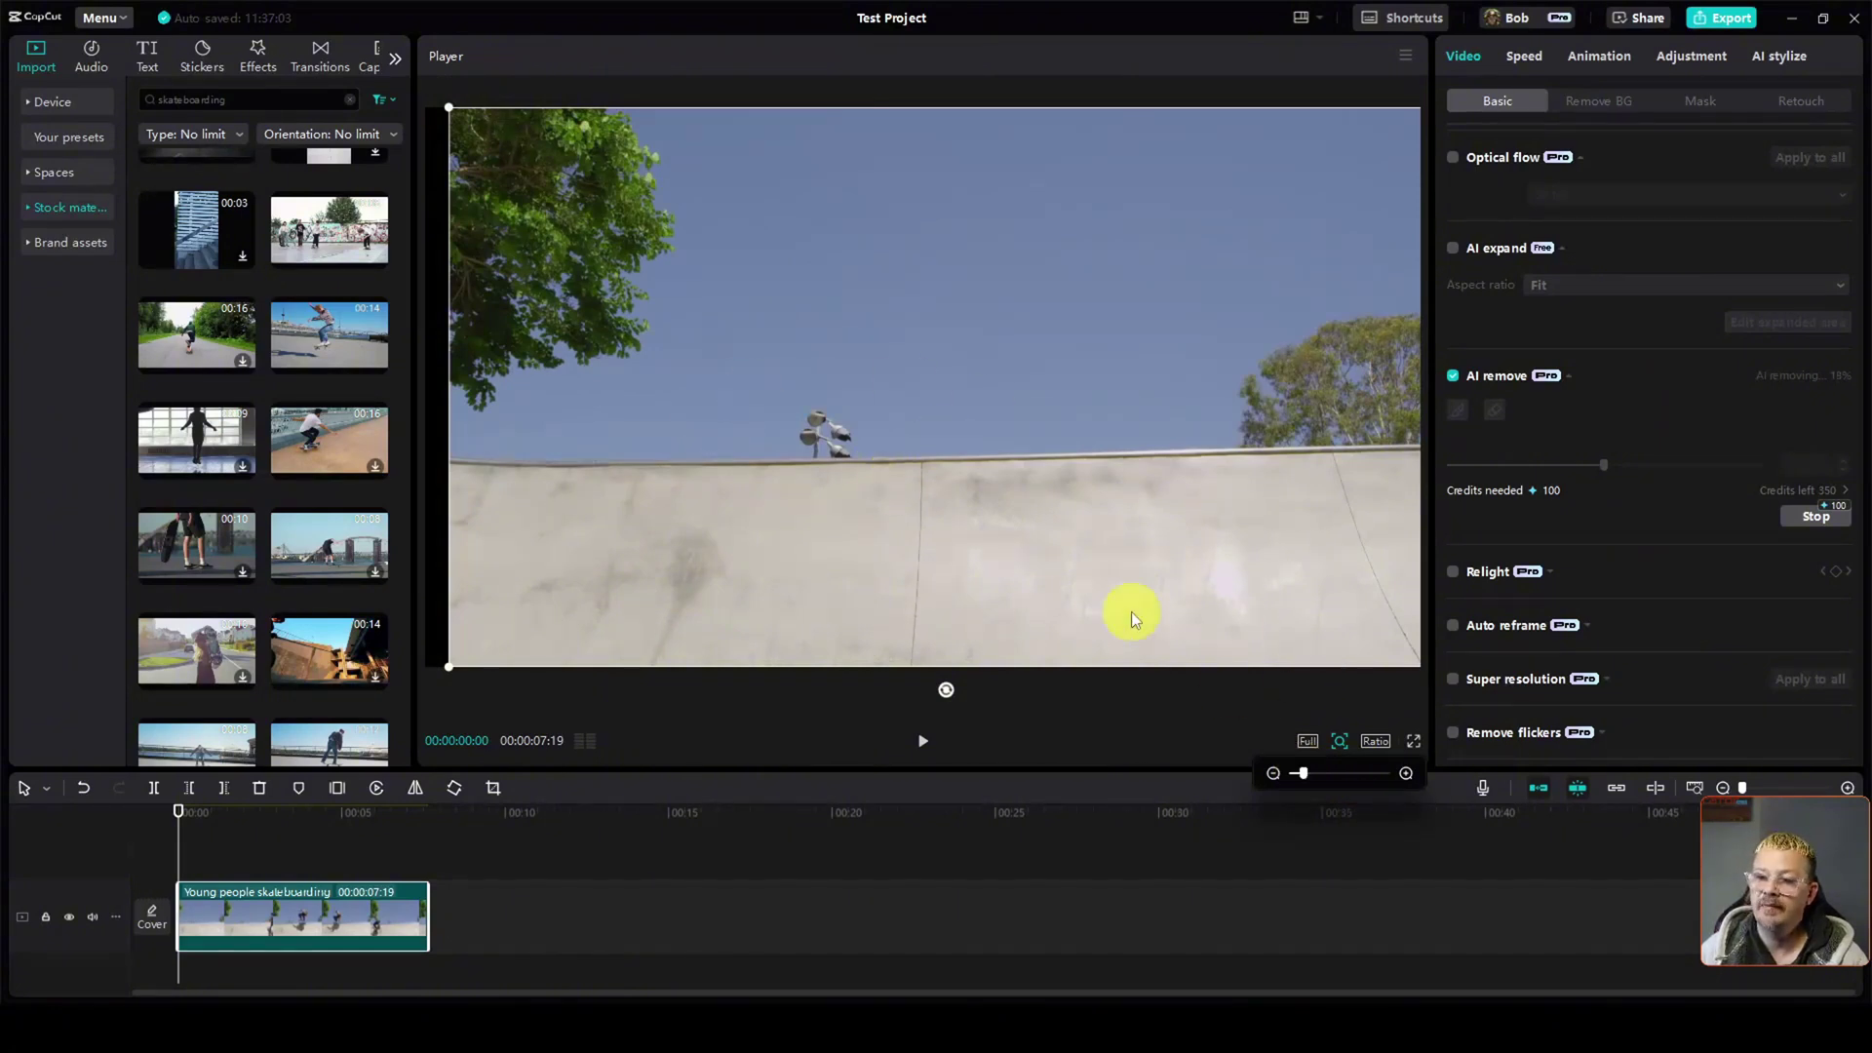
pyautogui.moveTo(1076, 553); pyautogui.dragTo(1057, 553)
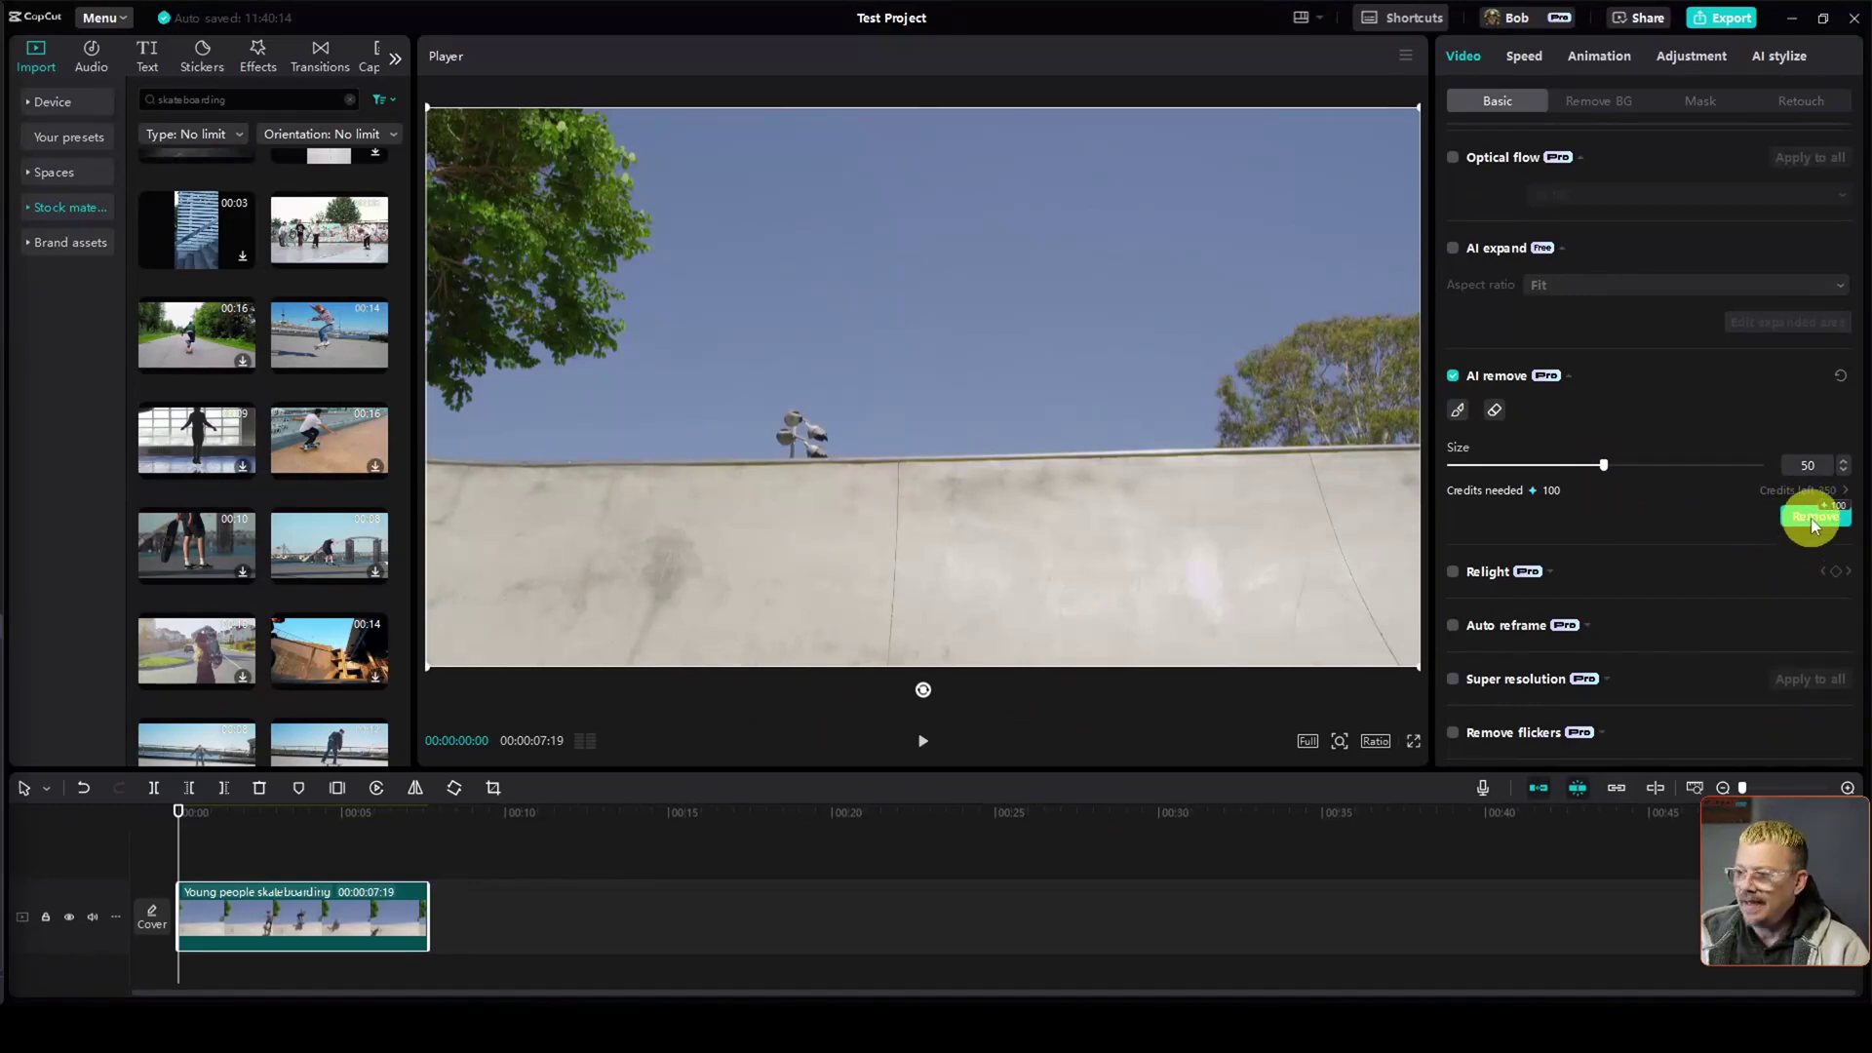
# Step: Play the cleaned skatepark clip, then replay it from the beginning
pyautogui.click(924, 740)
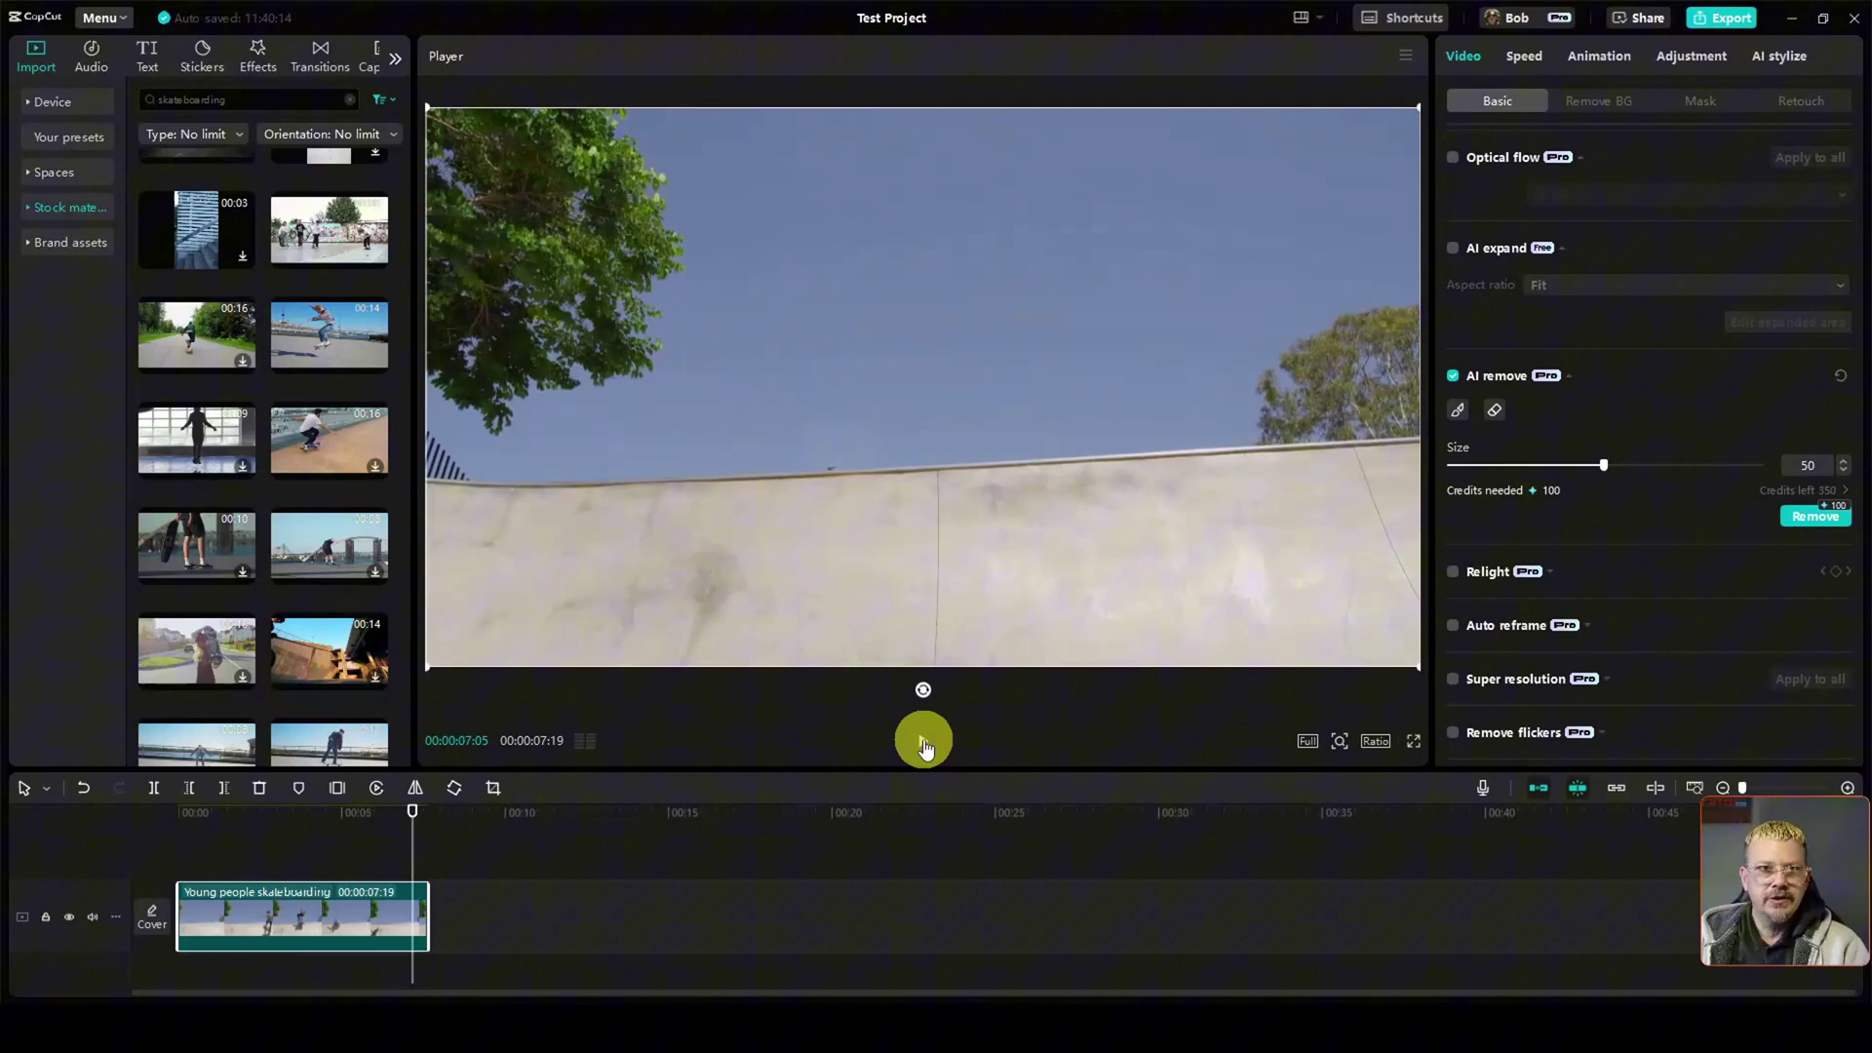
pyautogui.moveTo(260, 815); pyautogui.dragTo(159, 815)
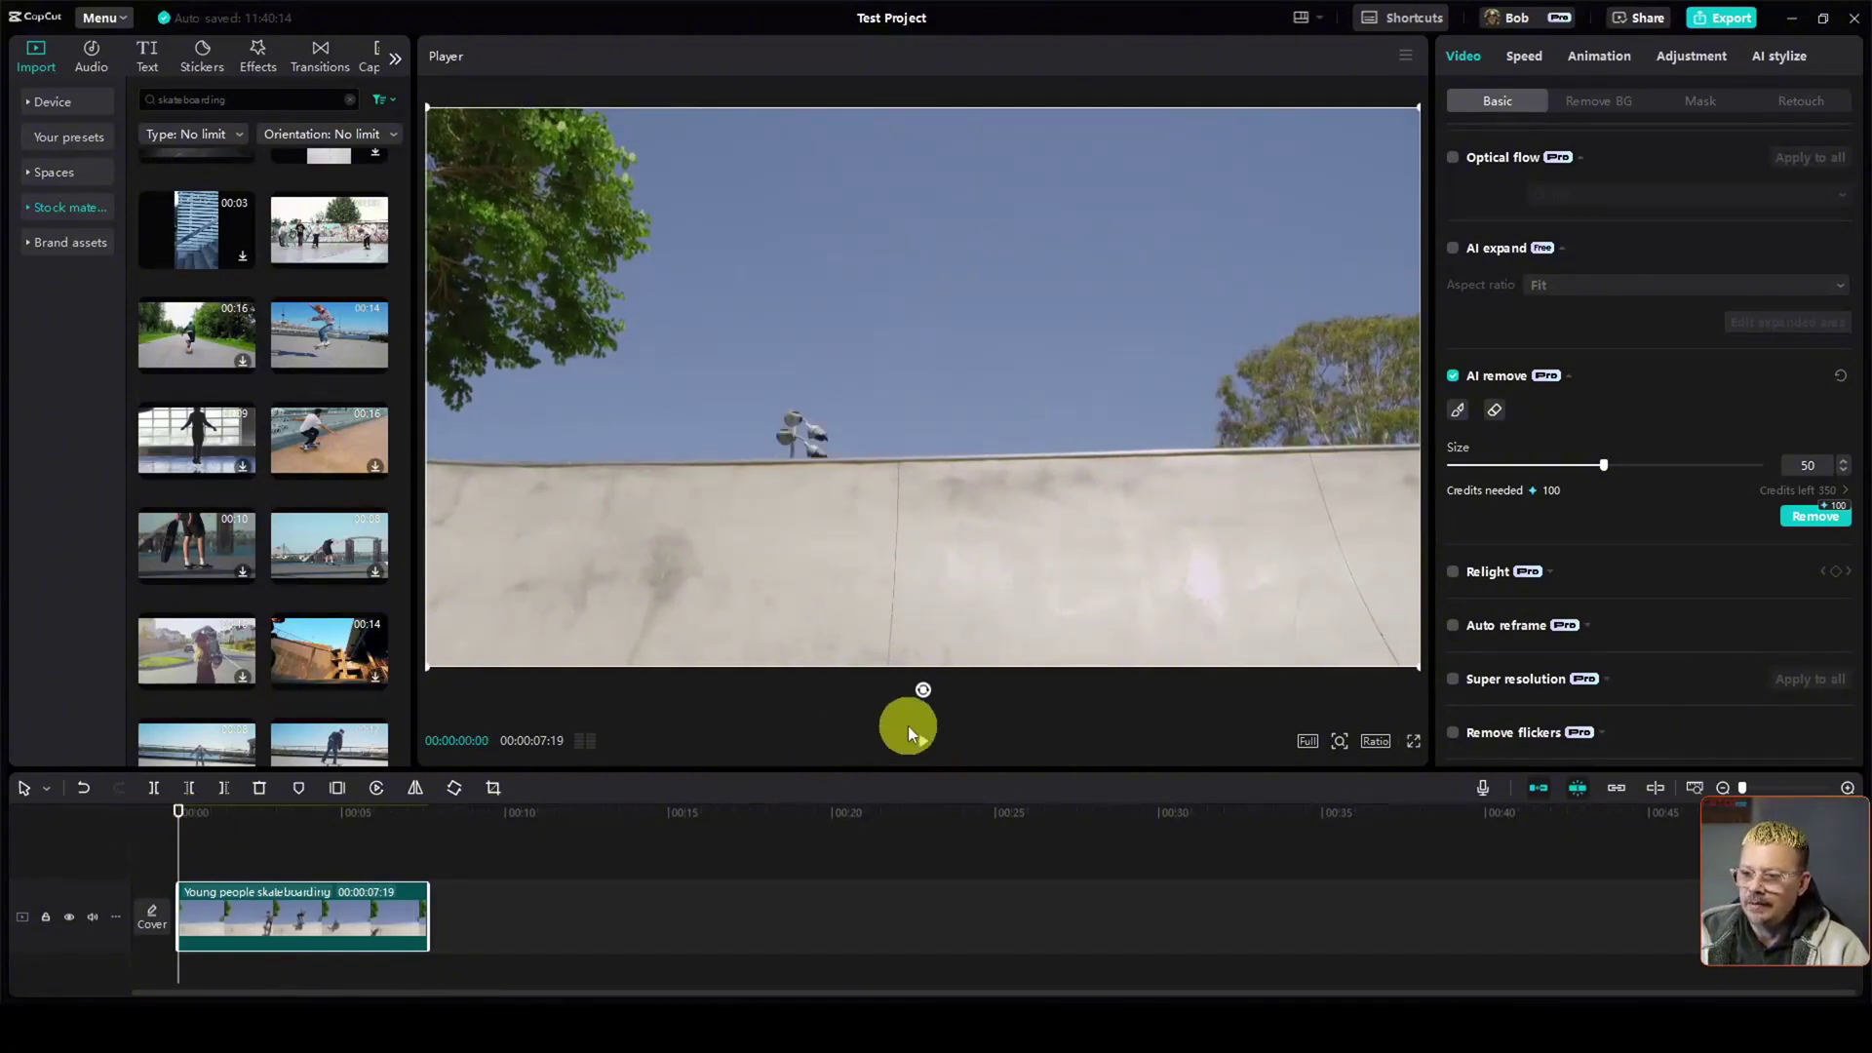
pyautogui.click(918, 741)
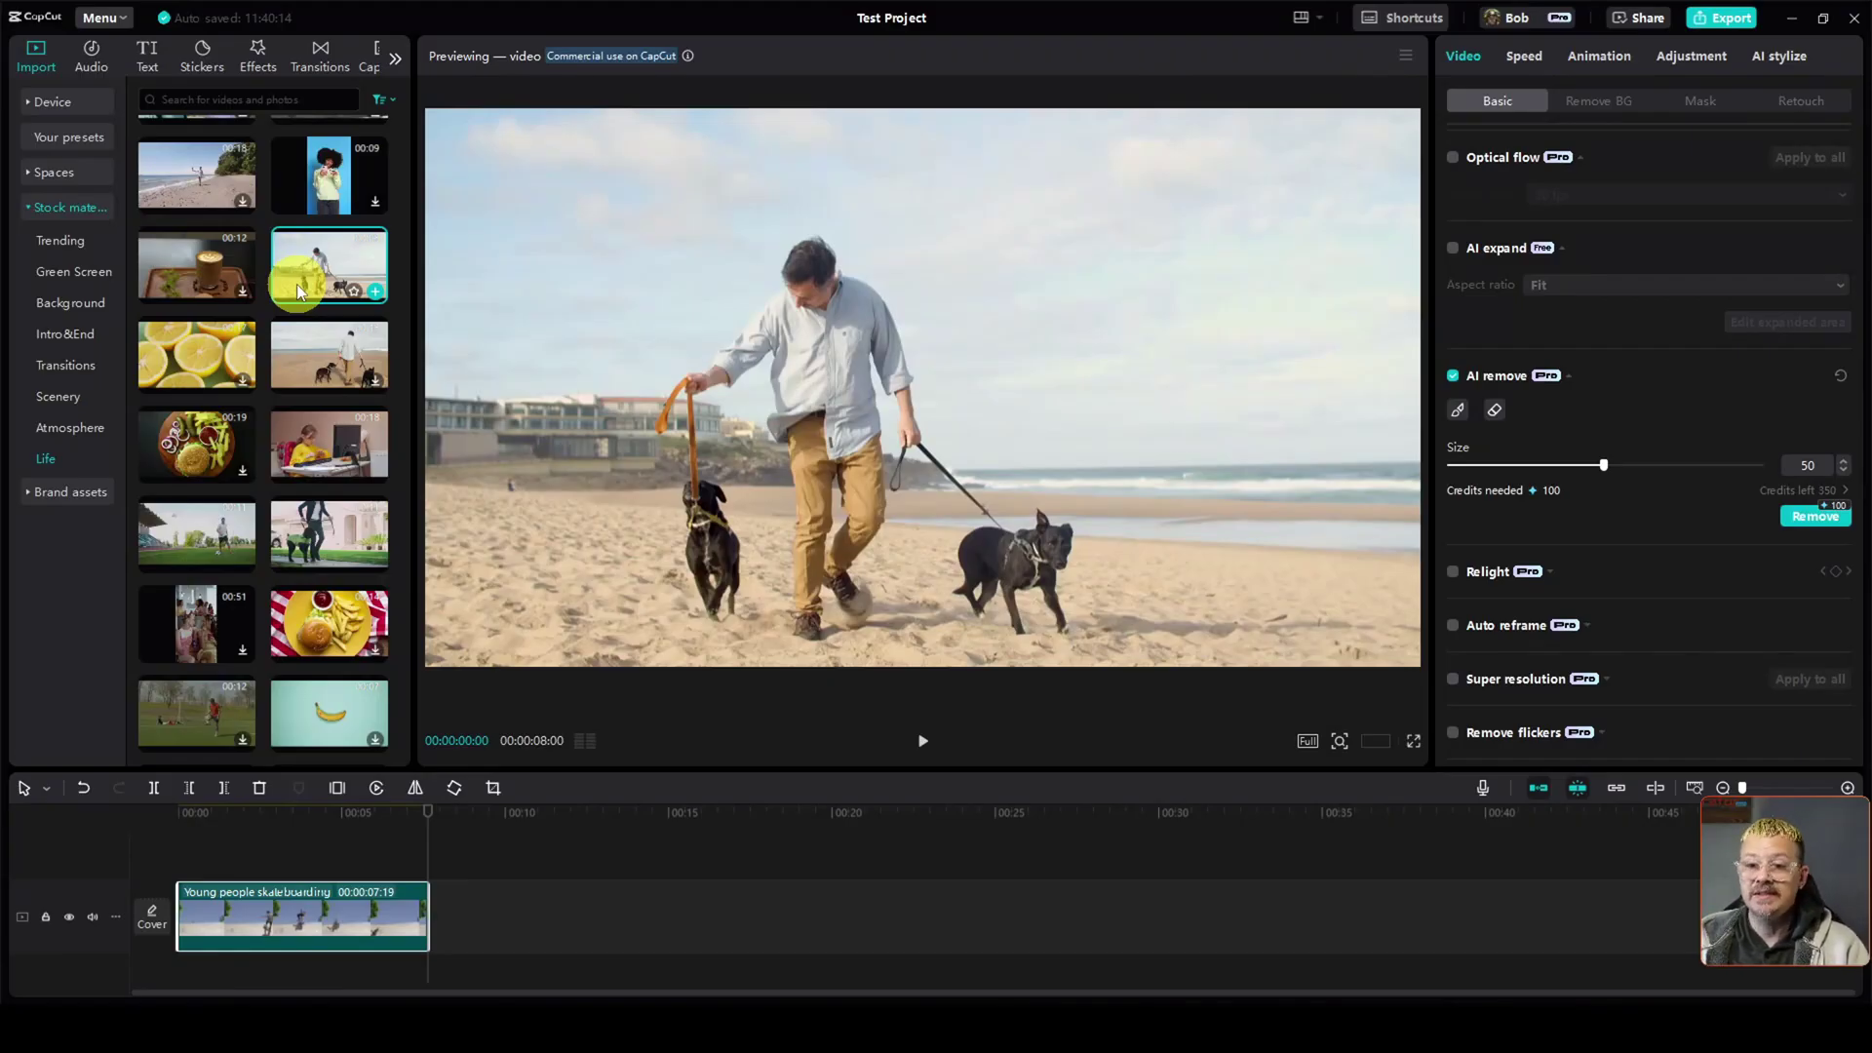
# Step: Play the beach clip, park about two seconds in, and enable AI remove
pyautogui.click(922, 740)
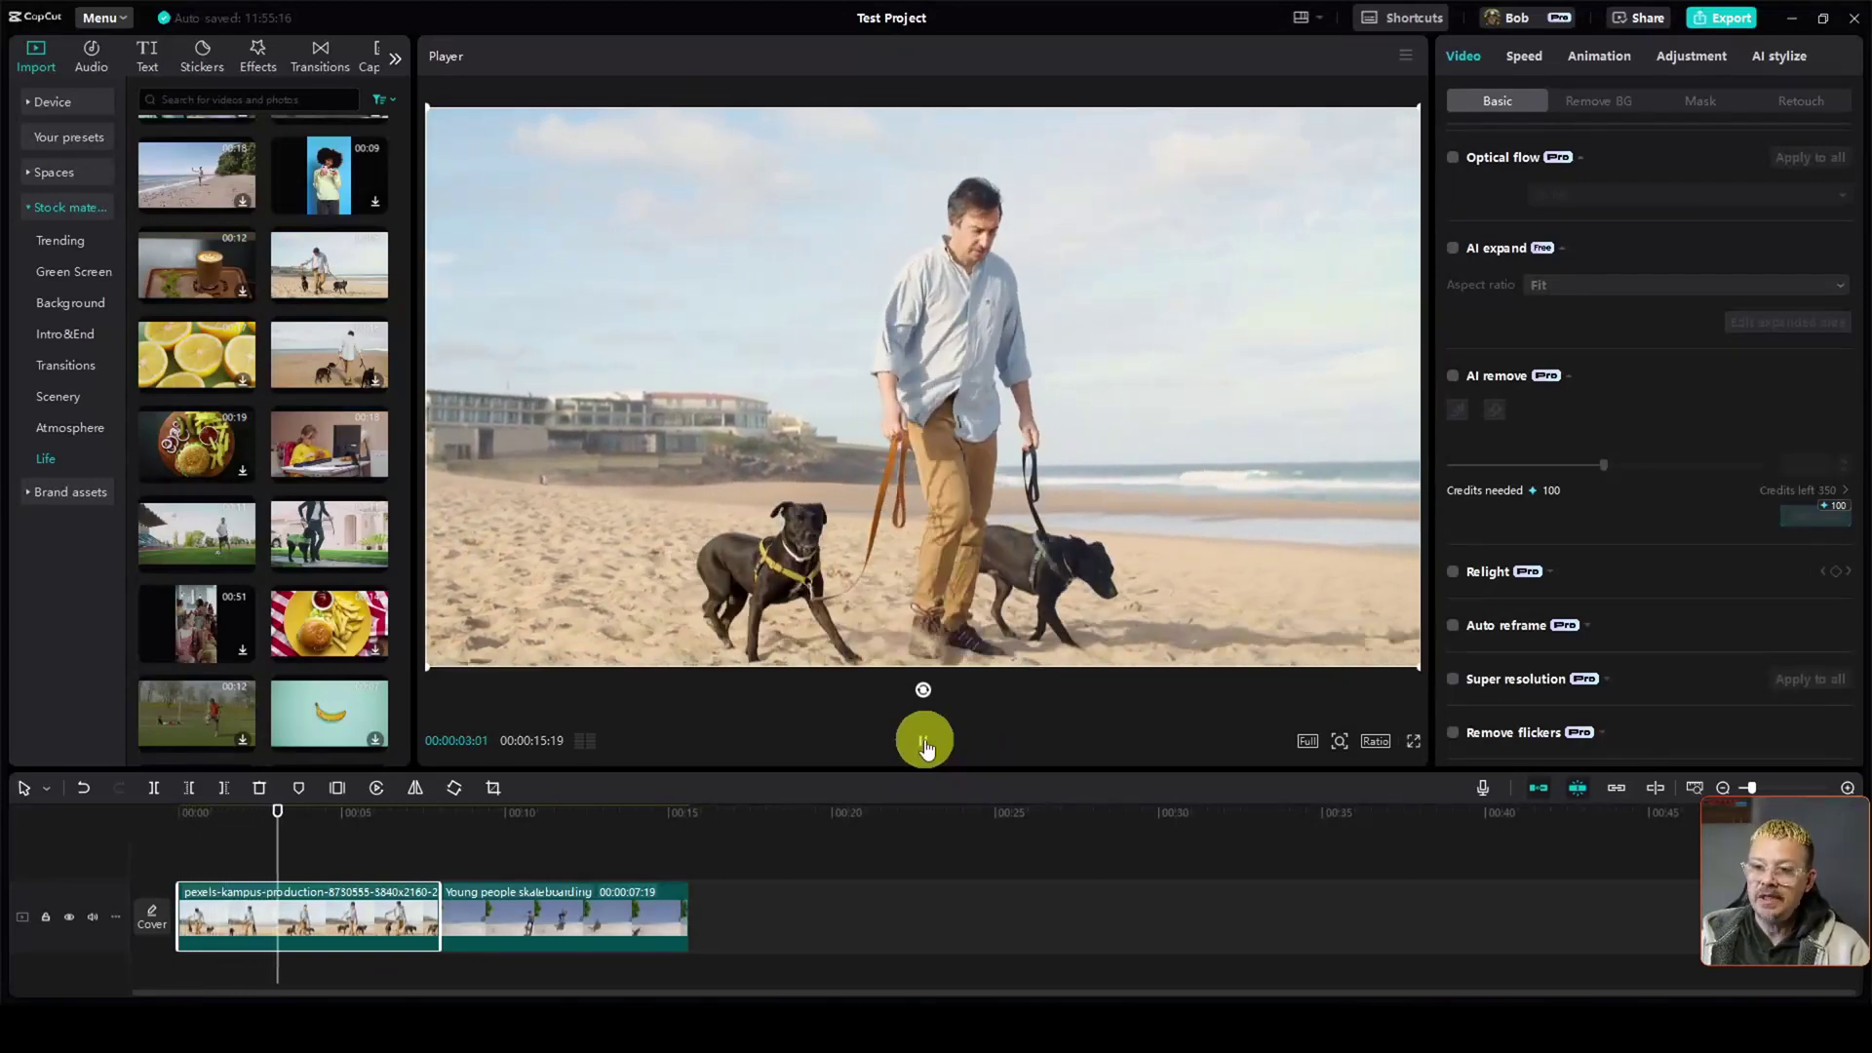
pyautogui.click(923, 740)
pyautogui.click(146, 830)
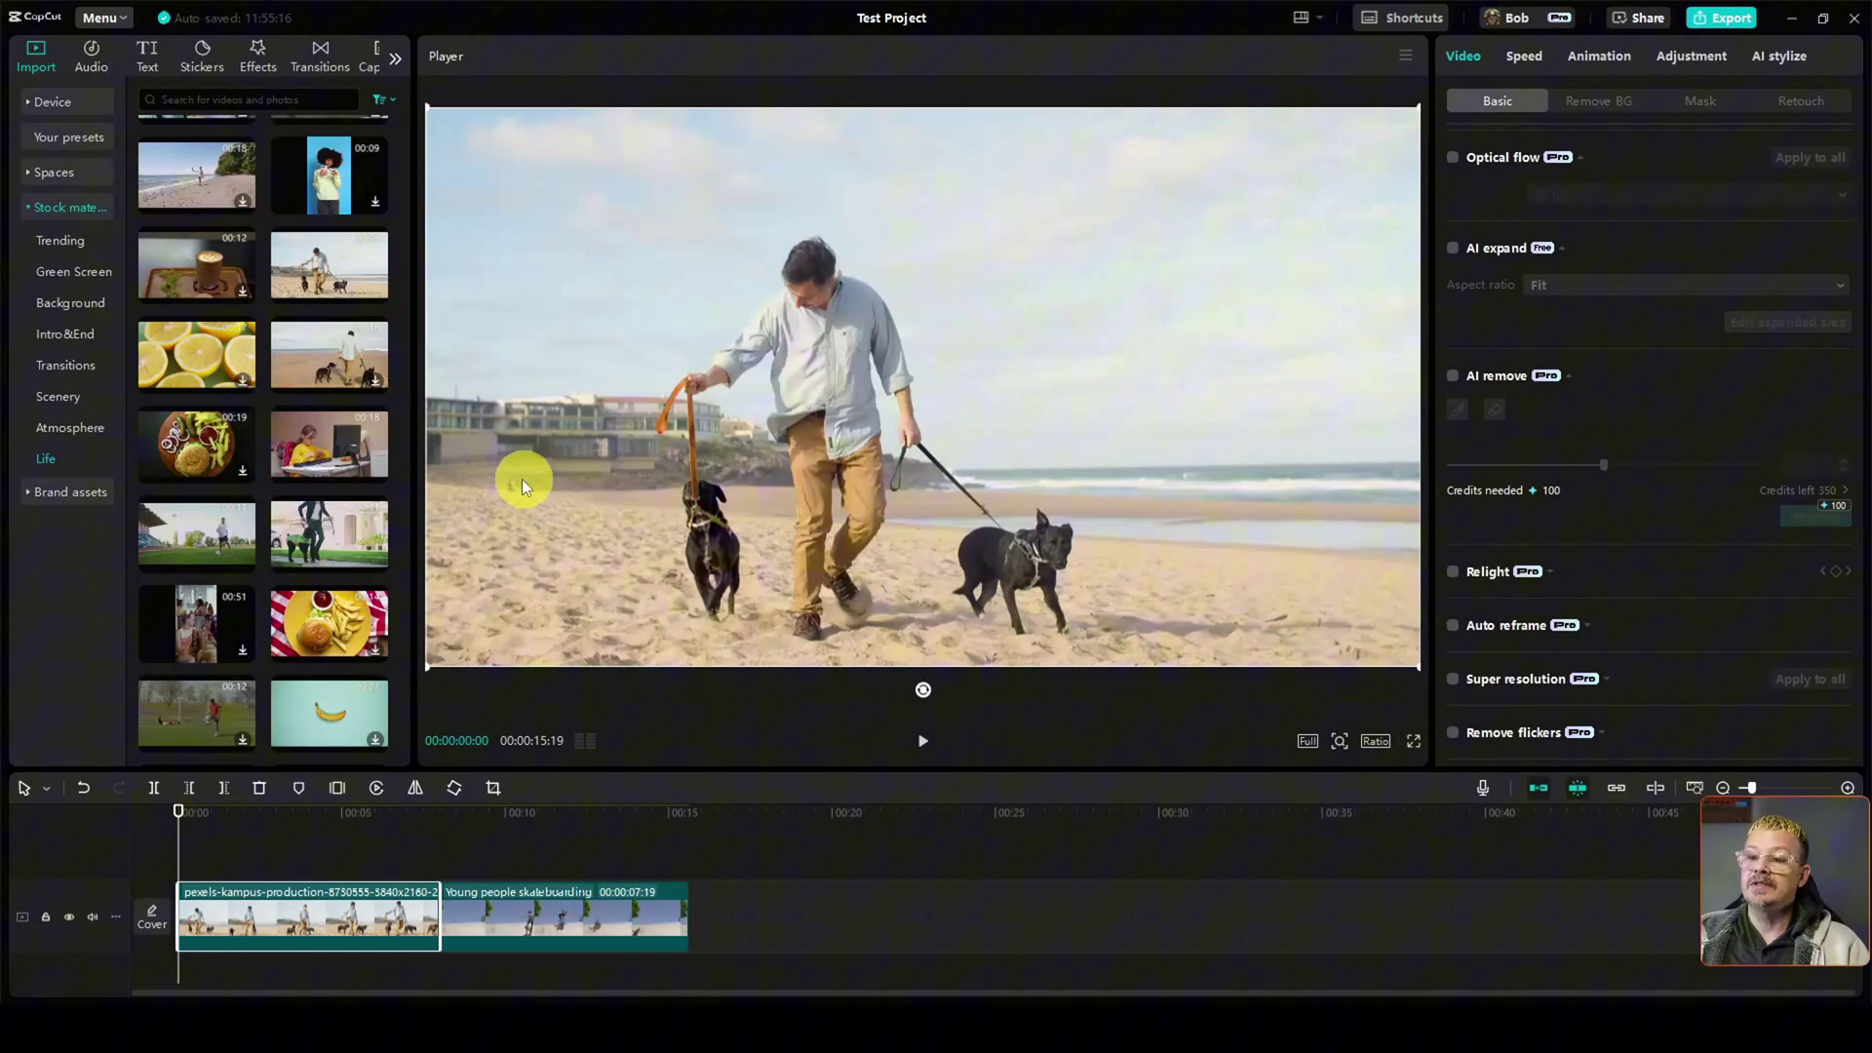
pyautogui.moveTo(257, 818); pyautogui.dragTo(177, 837)
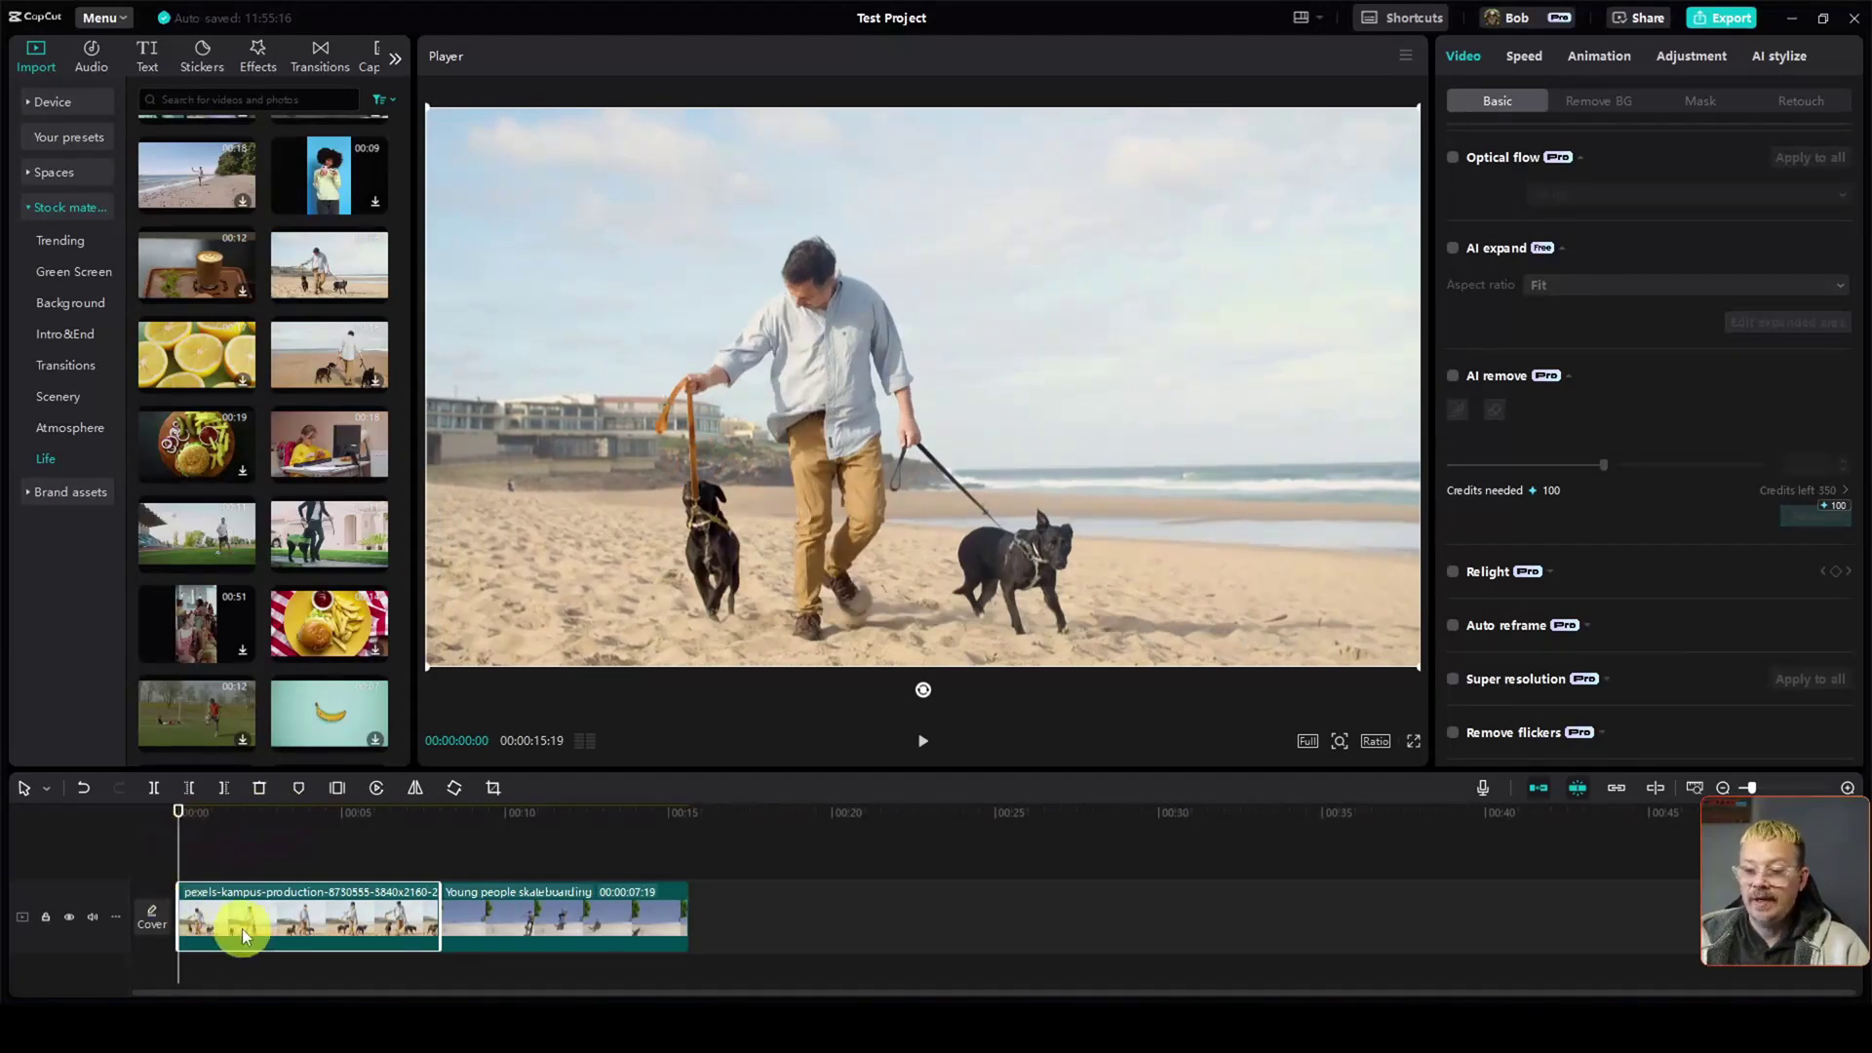
pyautogui.click(1452, 378)
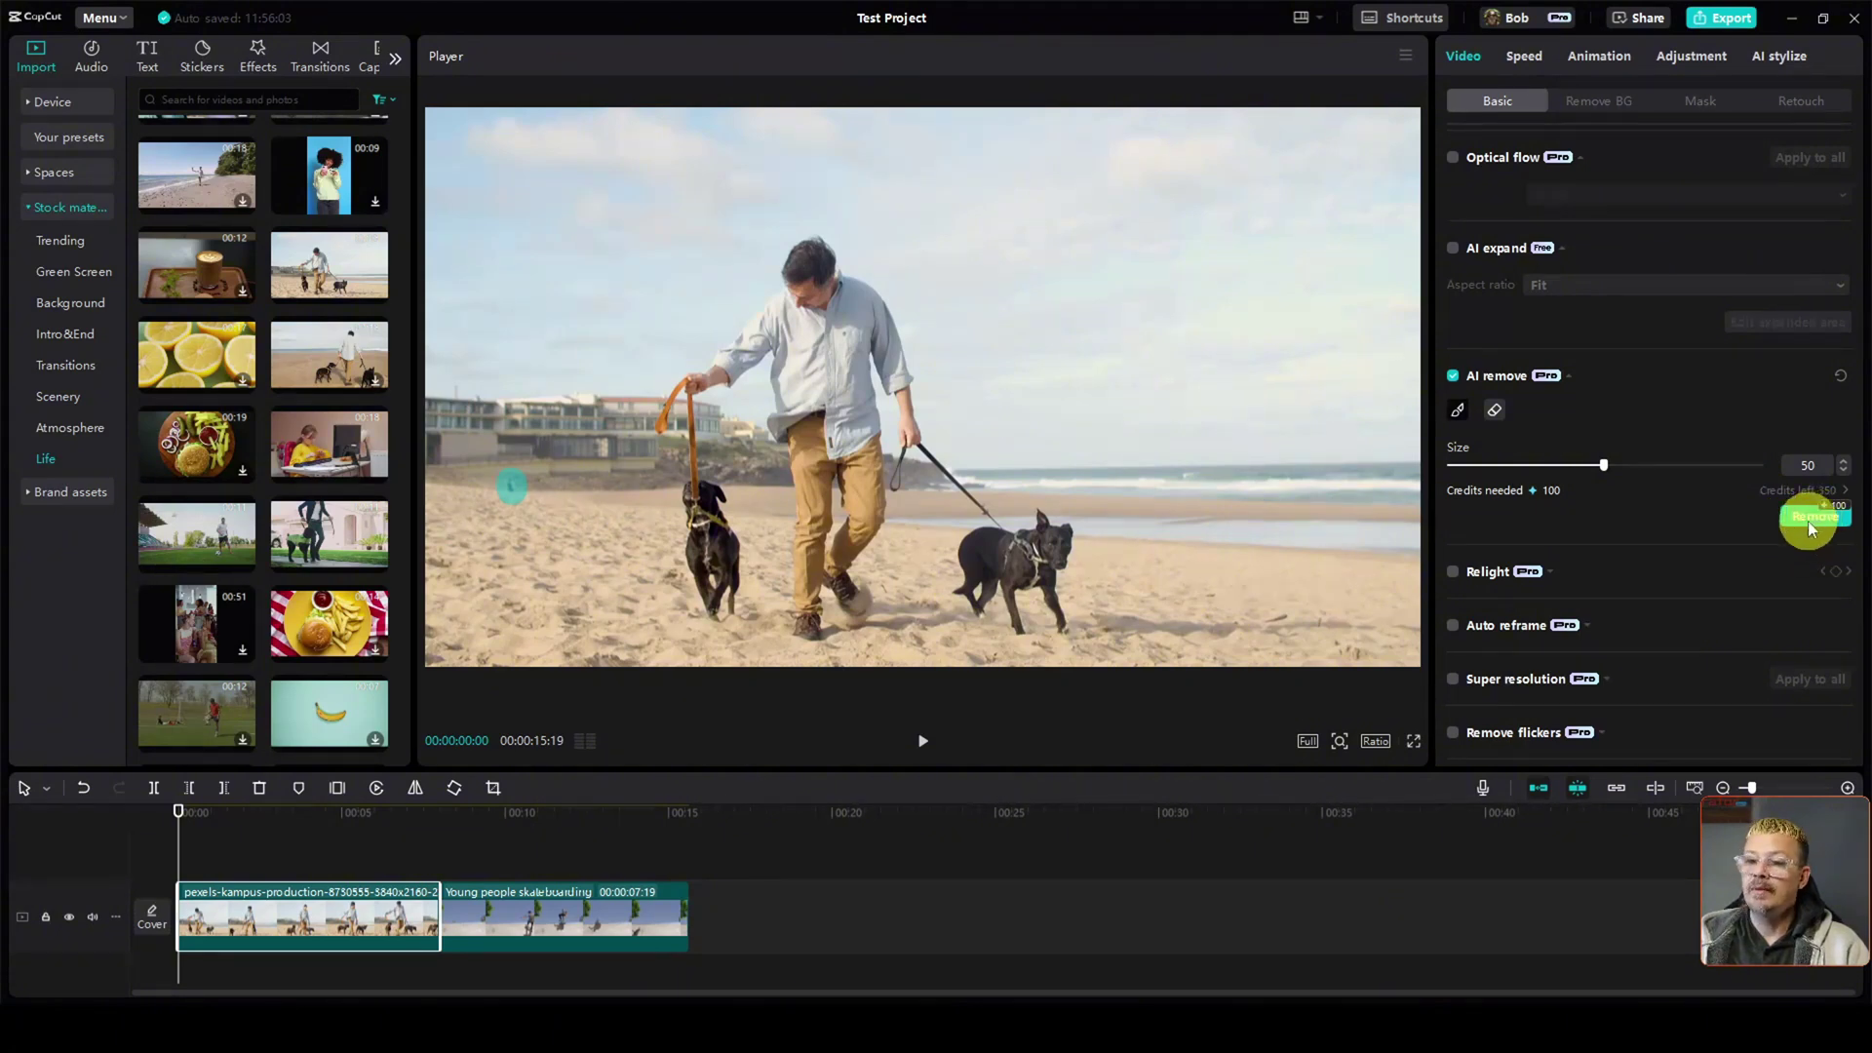
# Step: Remove the brushed background person, then play the beach clip twice to verify
pyautogui.click(1808, 524)
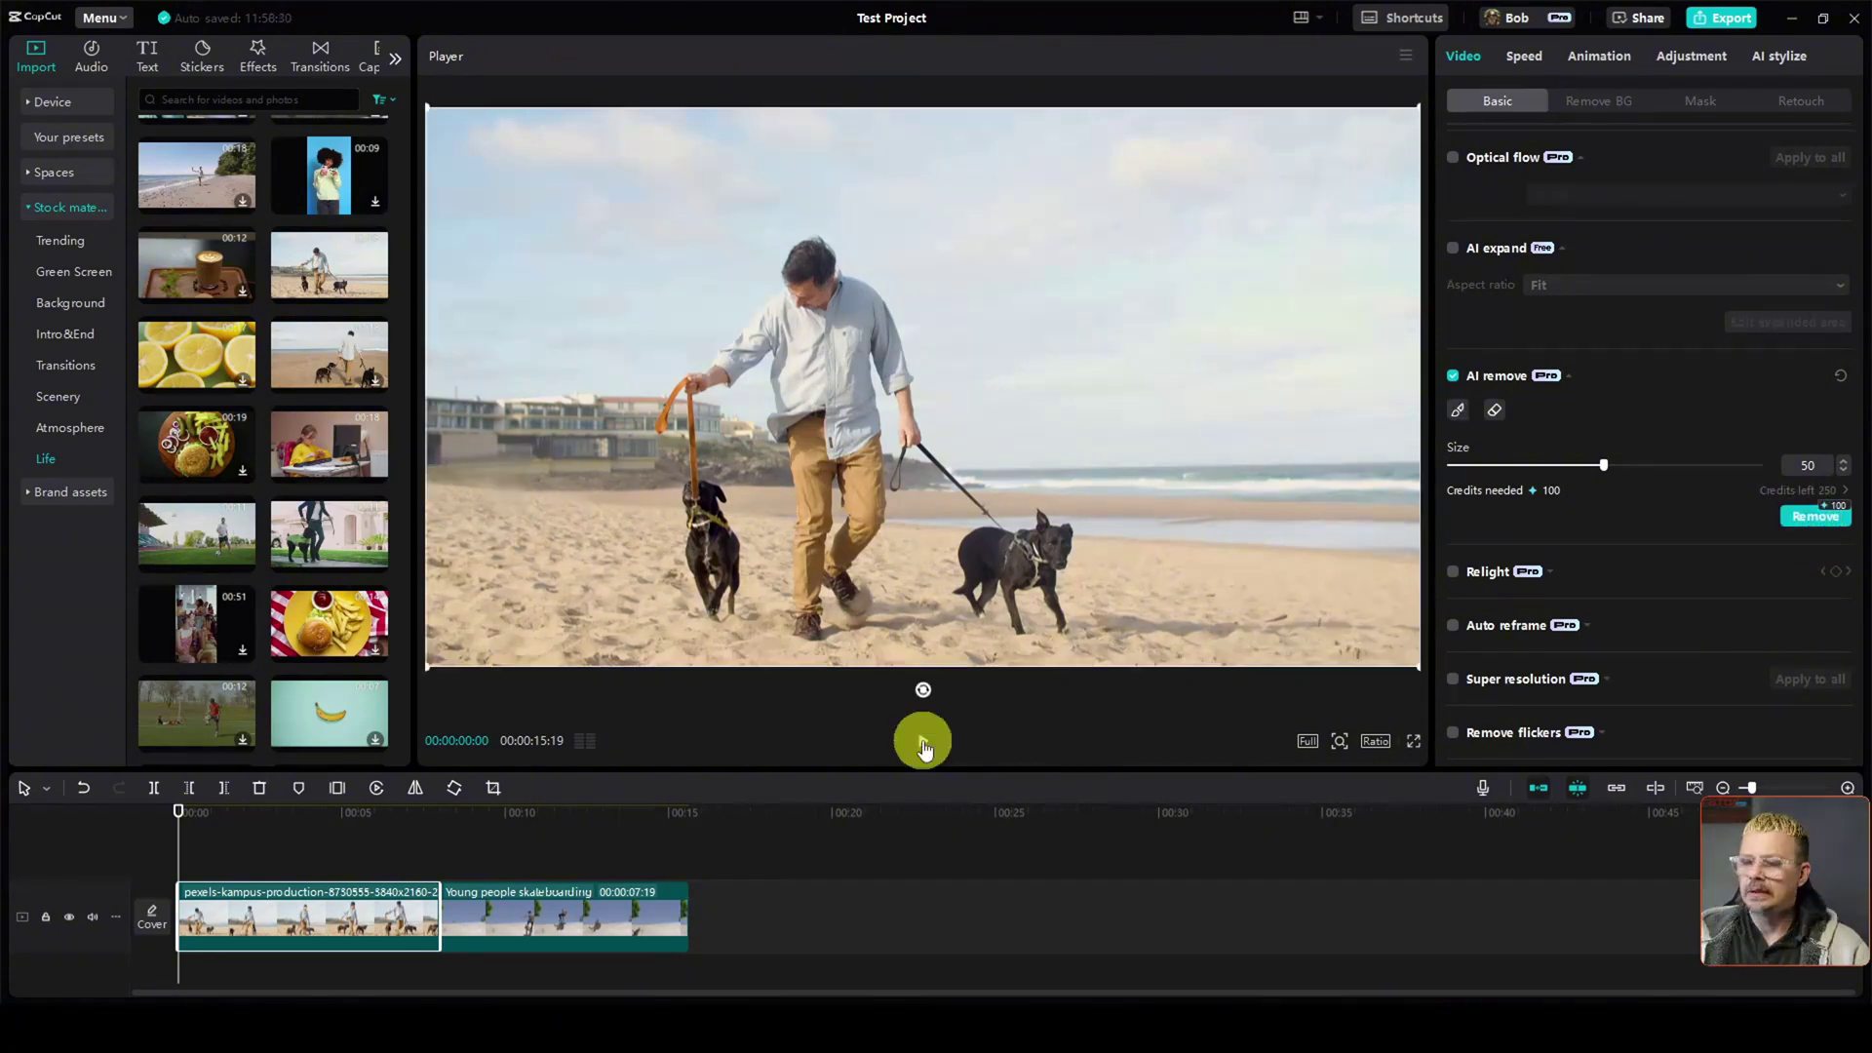
pyautogui.click(922, 743)
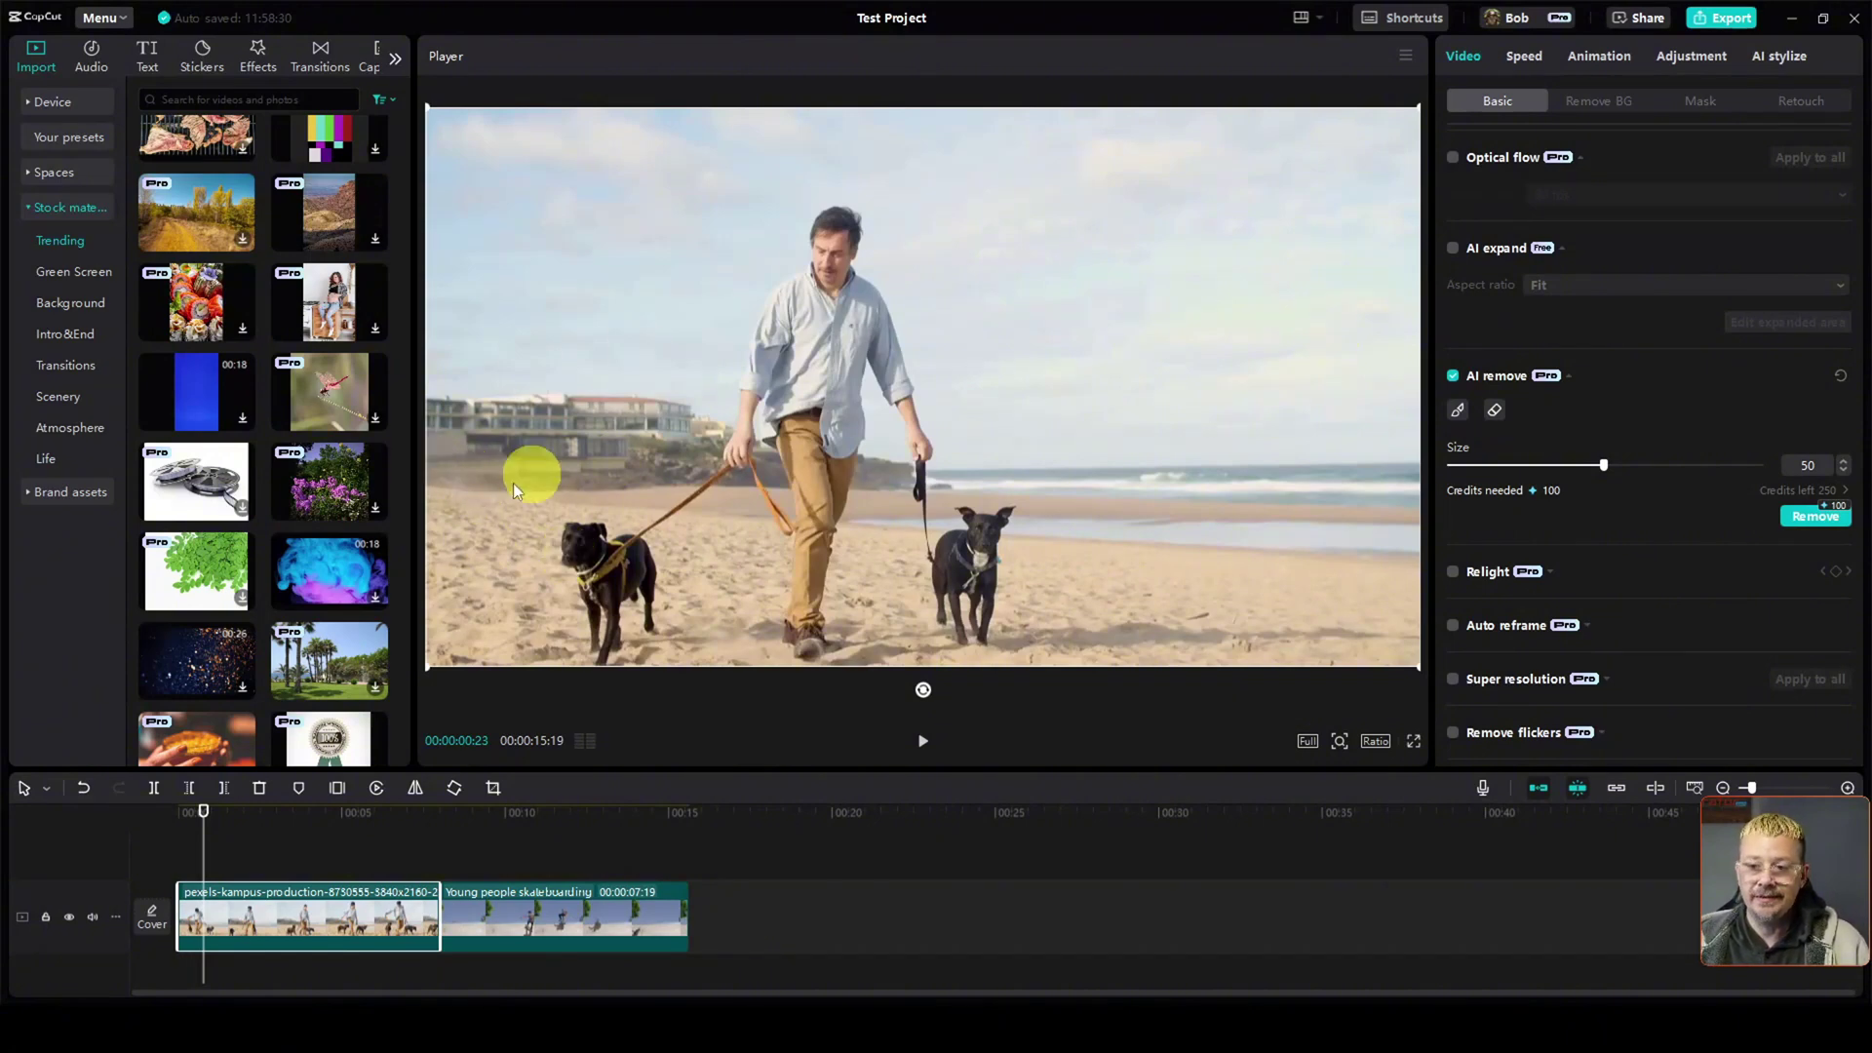
pyautogui.moveTo(203, 811); pyautogui.dragTo(177, 811)
pyautogui.click(944, 736)
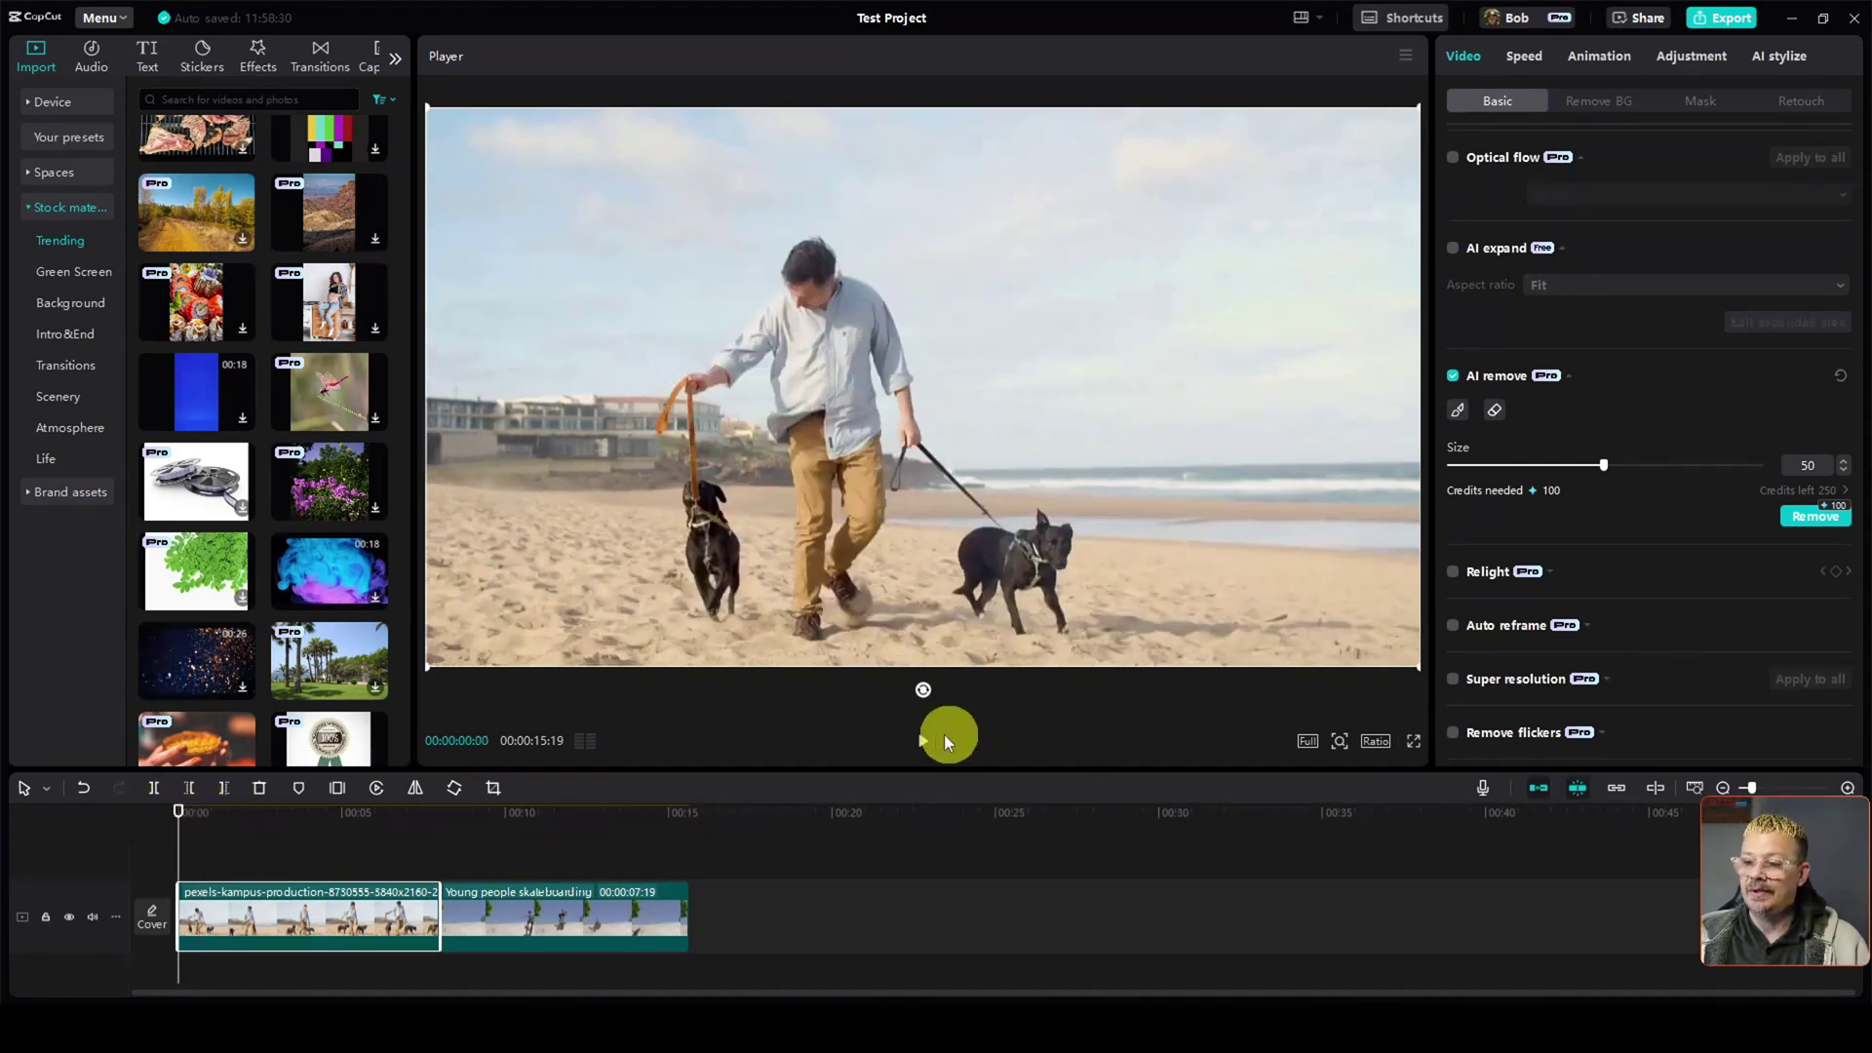